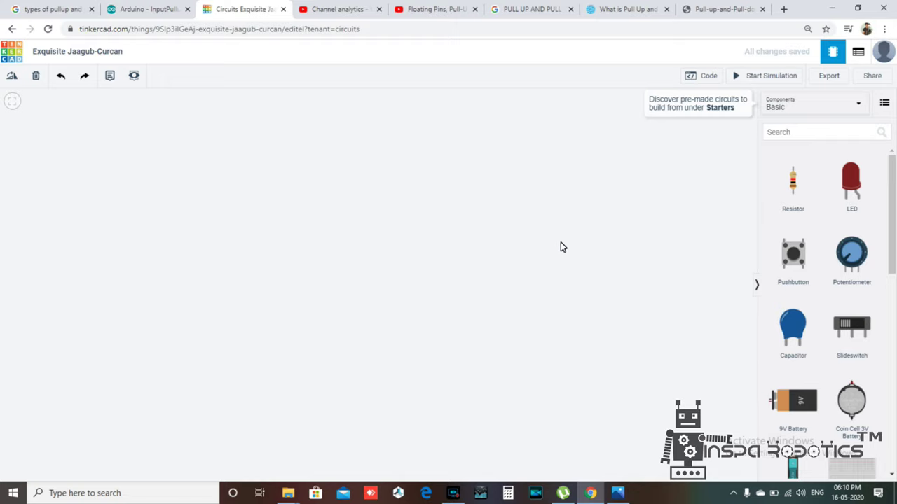
# Step: Retitle the design 'READING A DATA FORM SWITCH' and confirm it on the canvas
pyautogui.click(106, 52)
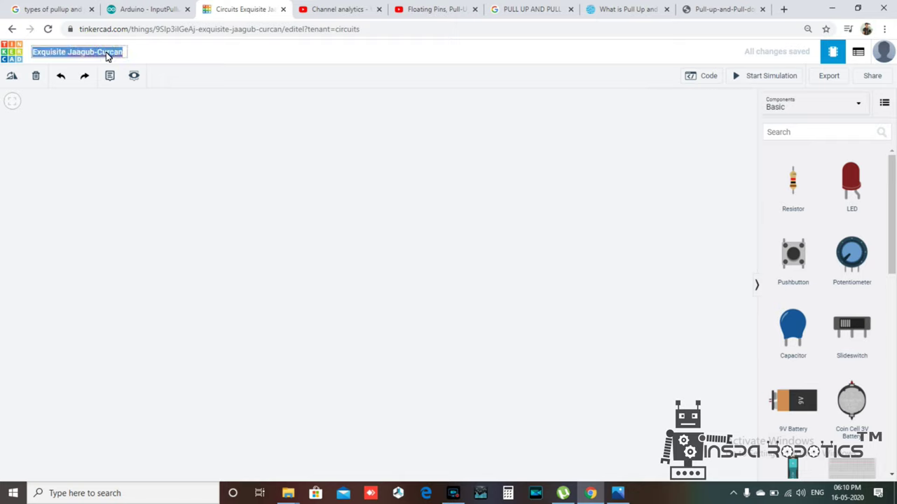
pyautogui.press('BackSpace')
pyautogui.write('READING T')
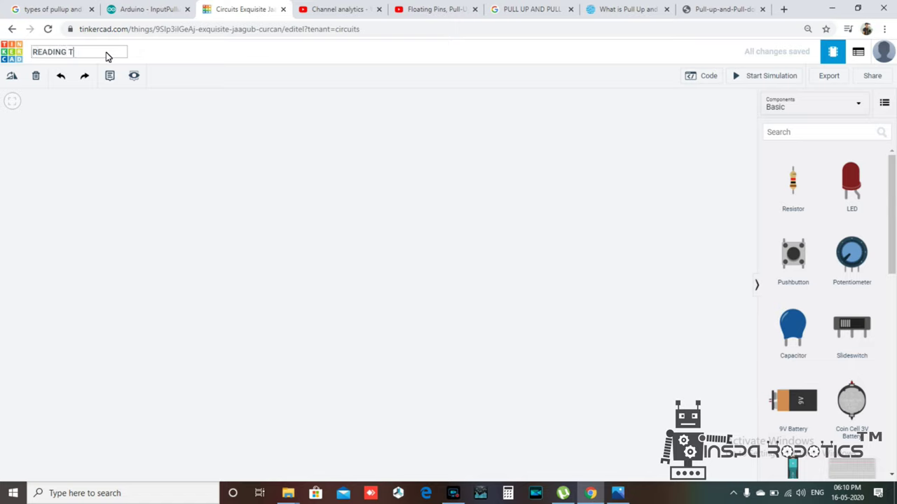
pyautogui.press('BackSpace')
pyautogui.write('A DATA FORM SWITCH')
pyautogui.click(180, 102)
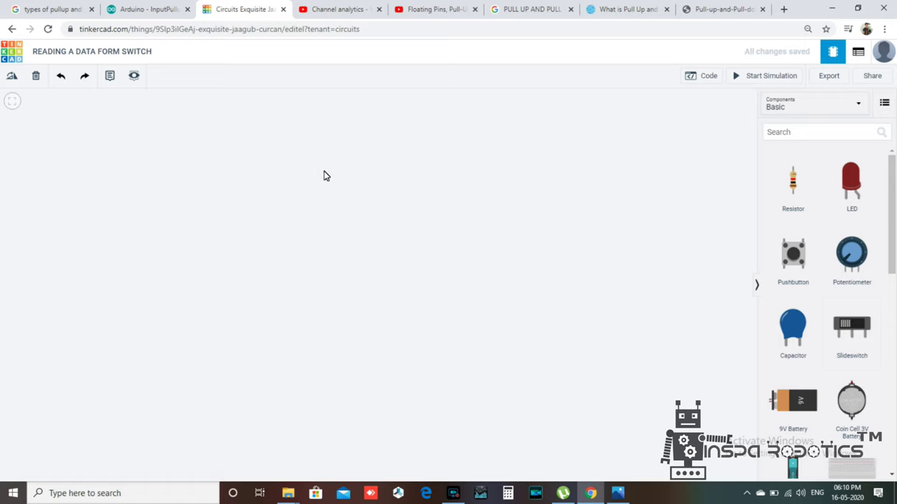
pyautogui.moveTo(894, 262); pyautogui.dragTo(810, 340)
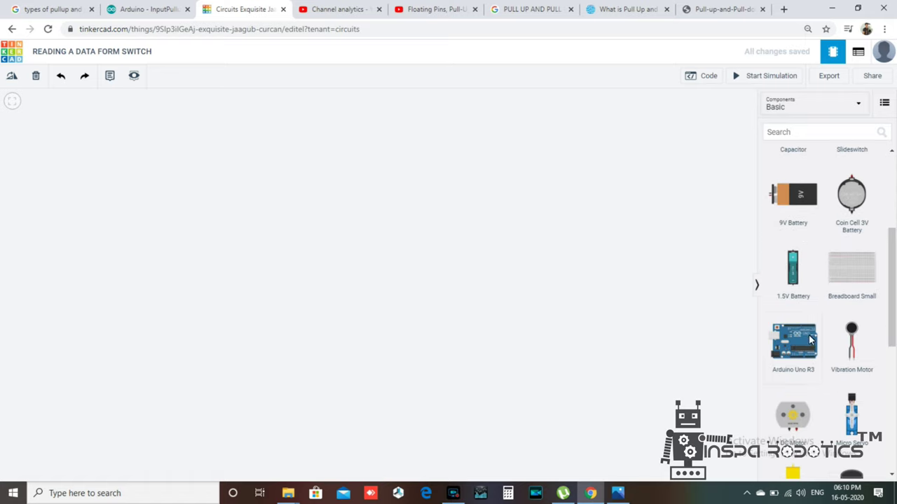
# Step: Drop an Arduino Uno R3 on the canvas and place a pushbutton to its right
pyautogui.click(257, 333)
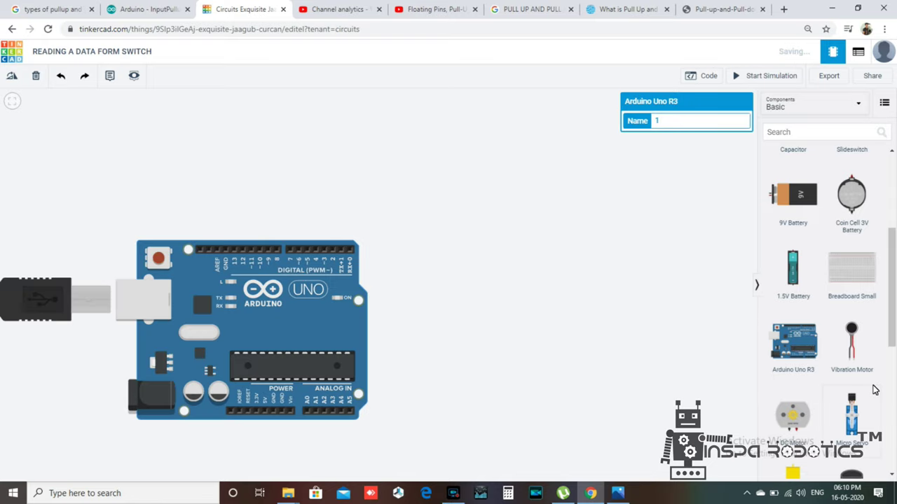
pyautogui.click(652, 301)
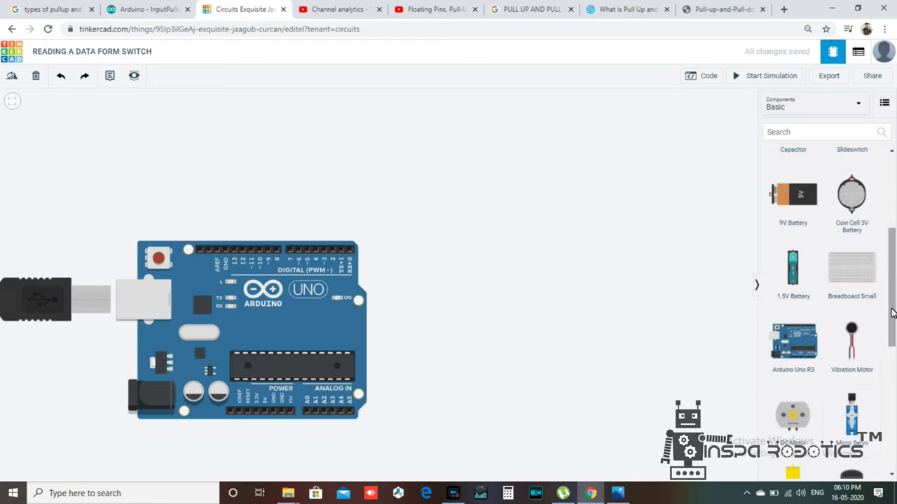
pyautogui.scroll(1, 892, 275)
pyautogui.scroll(3, 892, 275)
pyautogui.moveTo(793, 255)
pyautogui.mouseDown()
pyautogui.moveTo(546, 175)
pyautogui.moveTo(479, 379)
pyautogui.moveTo(475, 269)
pyautogui.mouseUp()
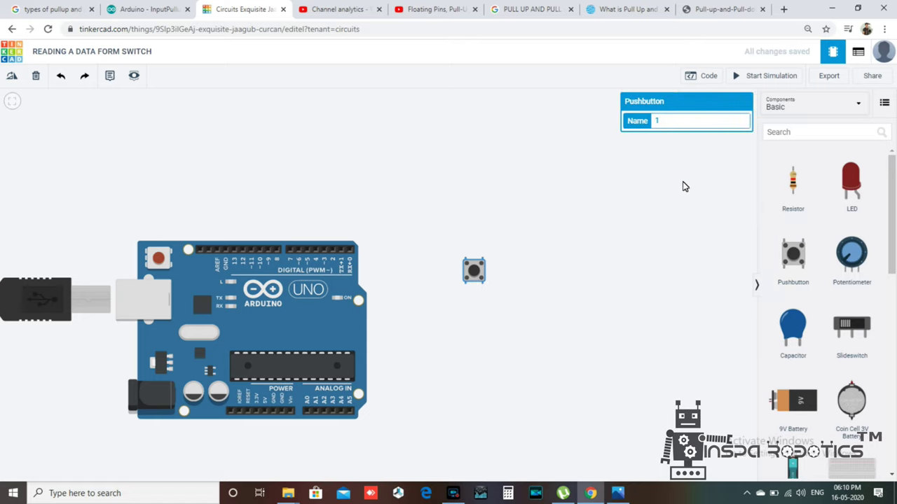
pyautogui.click(682, 183)
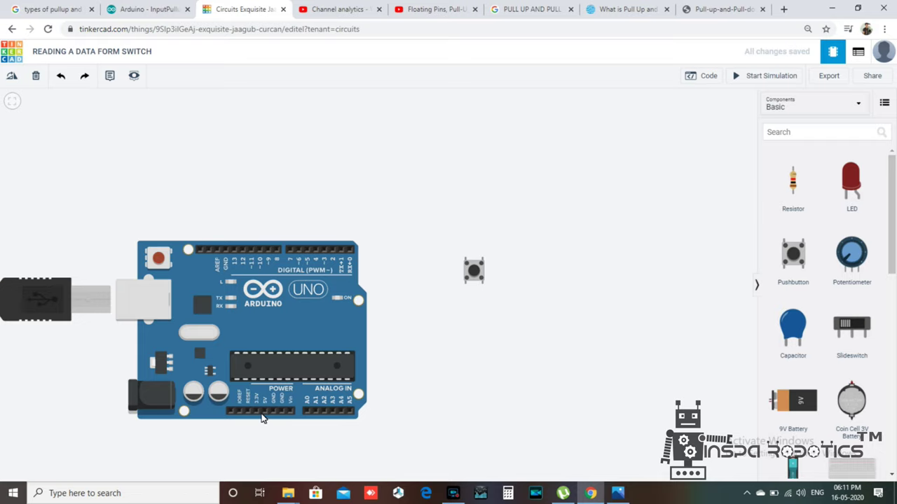
# Step: Wire the Arduino 5V pin to pushbutton terminal 2a, redrawing the misplaced first wire
pyautogui.click(265, 415)
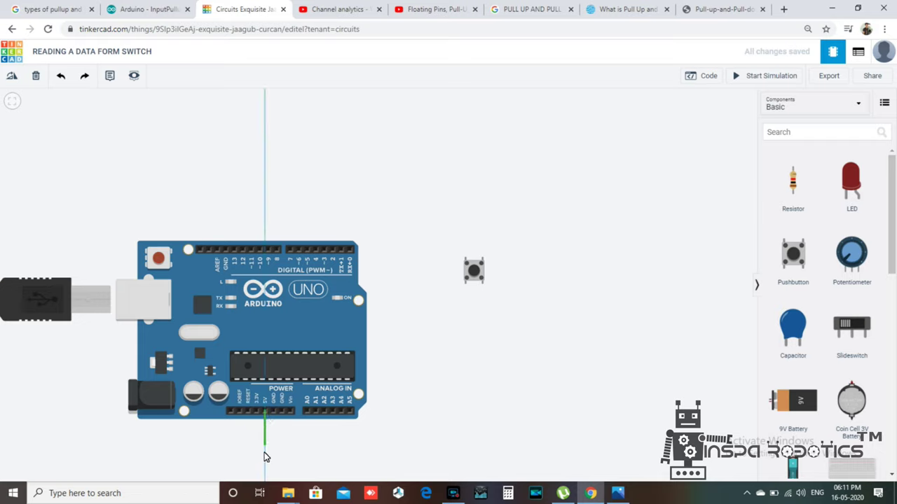
pyautogui.click(281, 458)
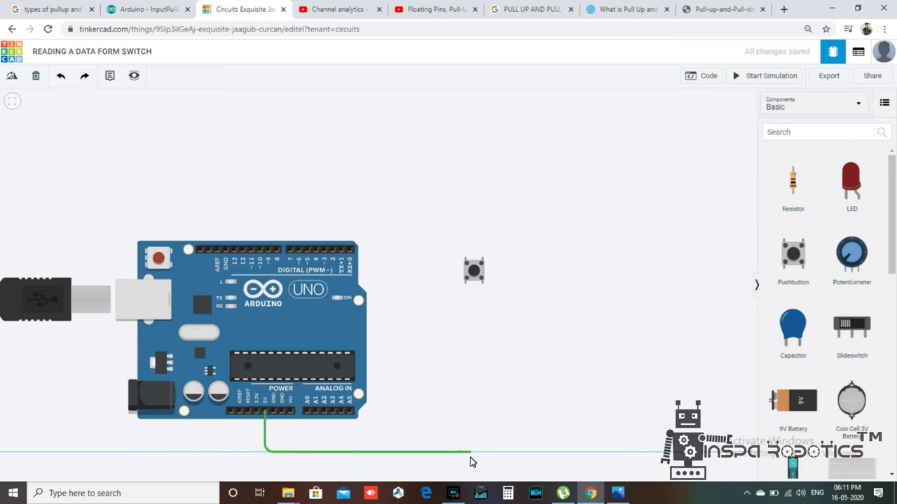
pyautogui.click(470, 457)
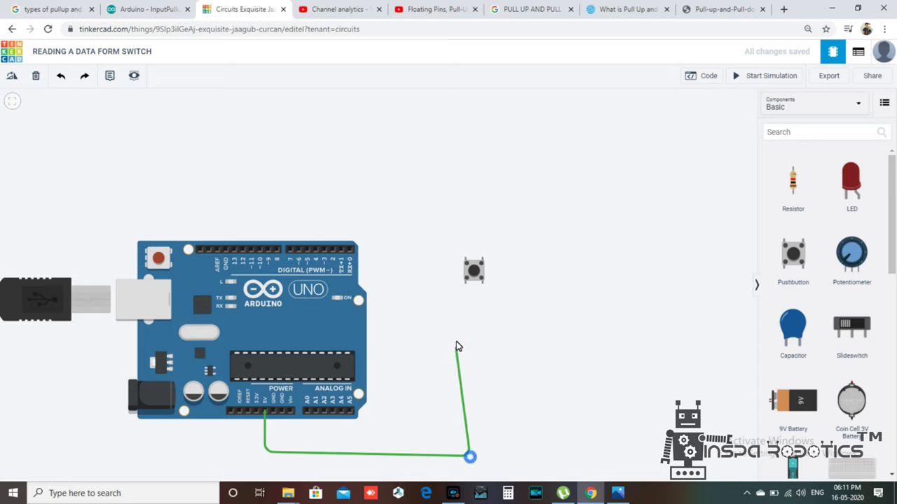
pyautogui.click(466, 283)
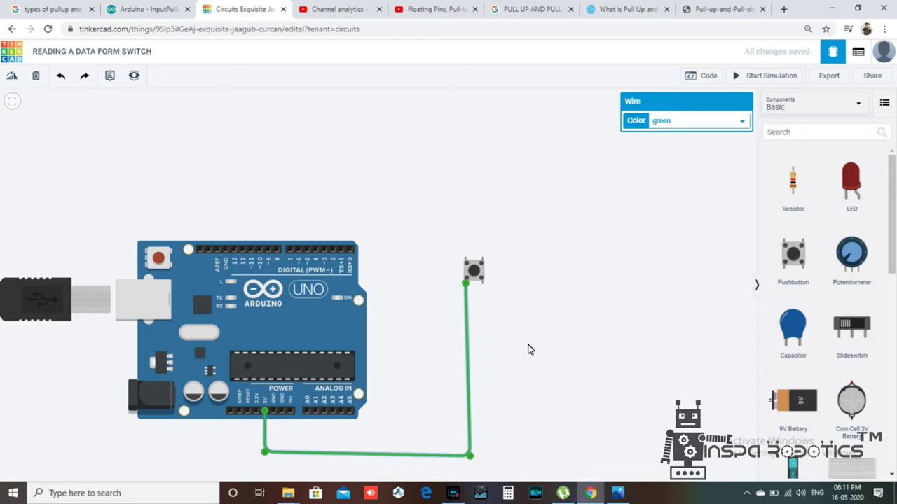
pyautogui.click(512, 432)
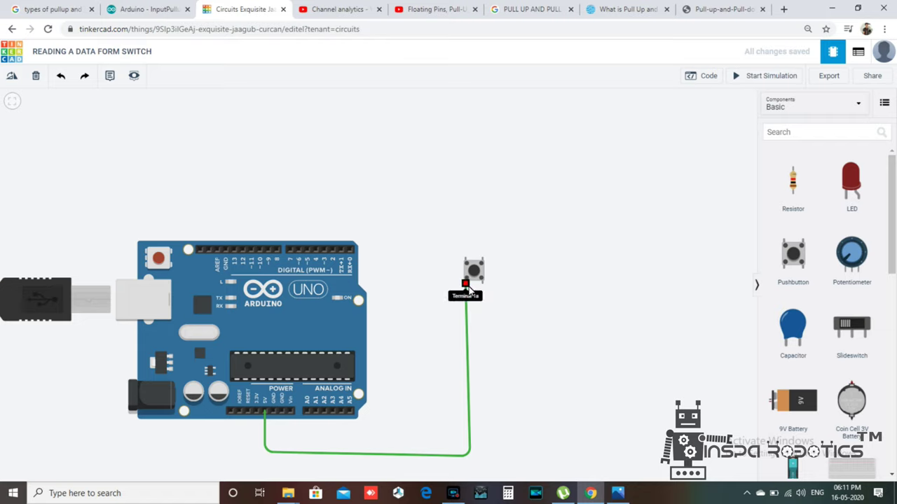
pyautogui.click(468, 379)
pyautogui.press('Delete')
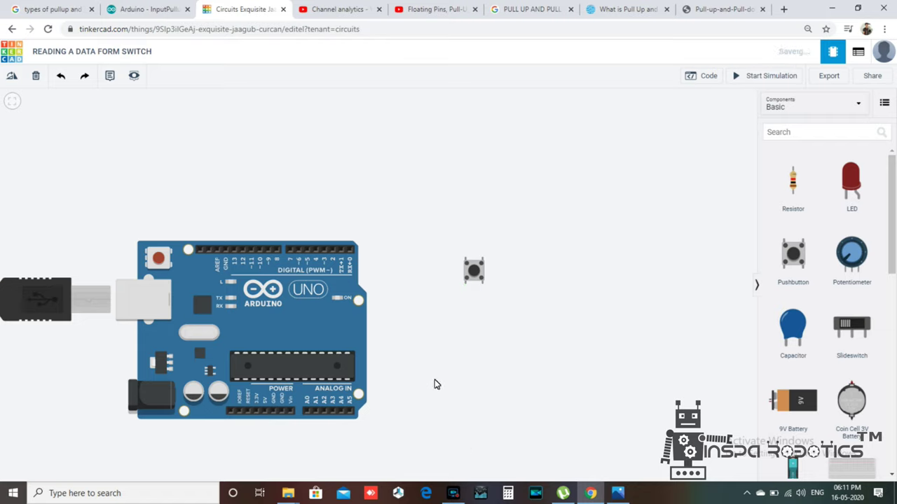
pyautogui.click(265, 412)
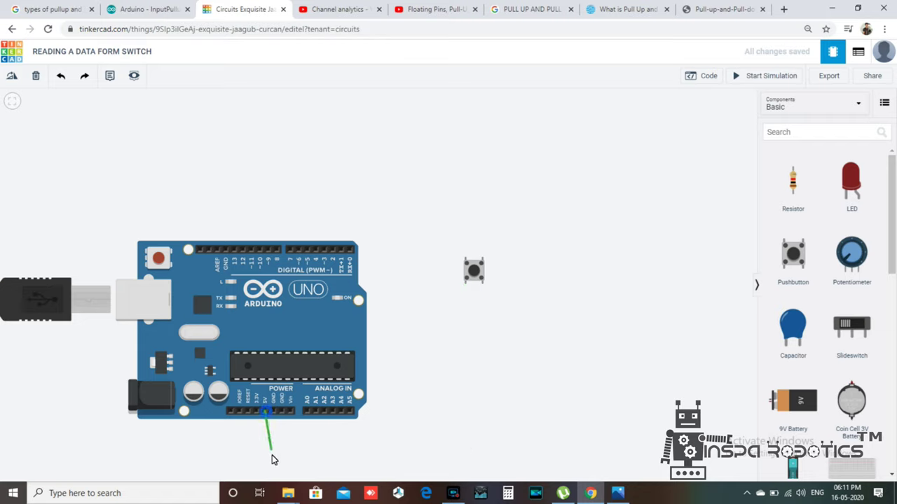
pyautogui.click(265, 465)
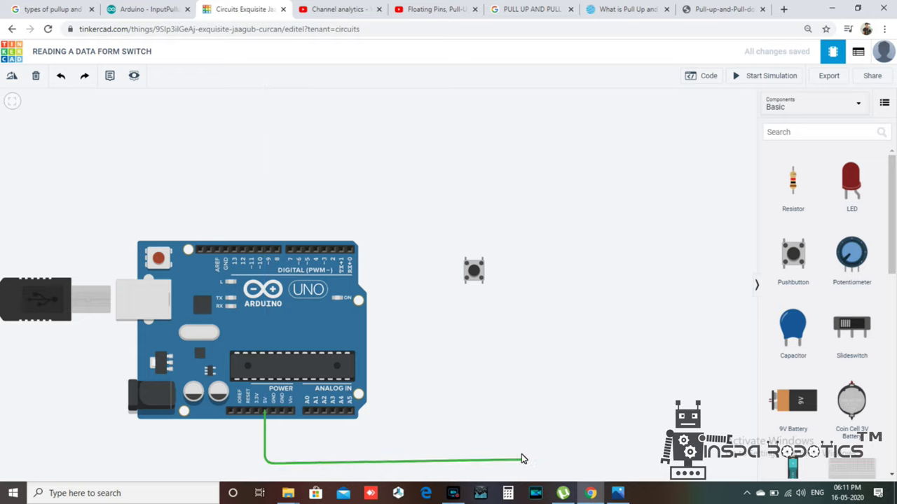
pyautogui.click(501, 464)
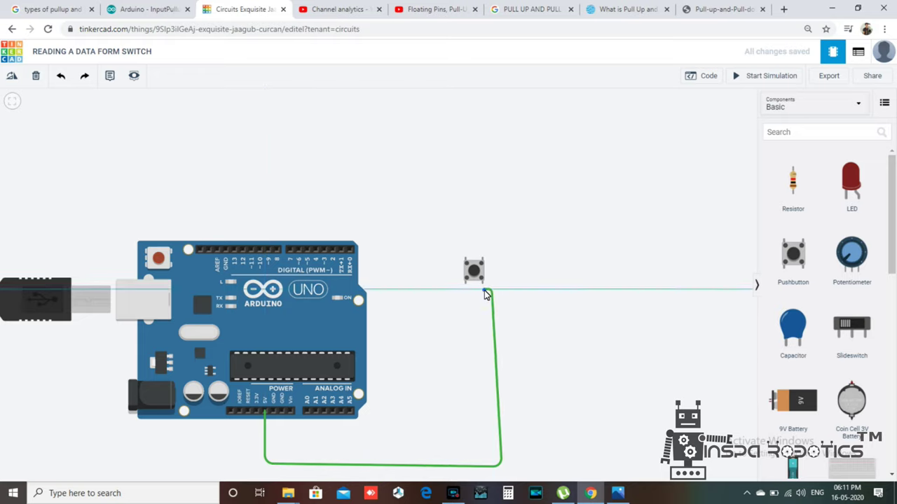
pyautogui.click(483, 287)
pyautogui.click(524, 283)
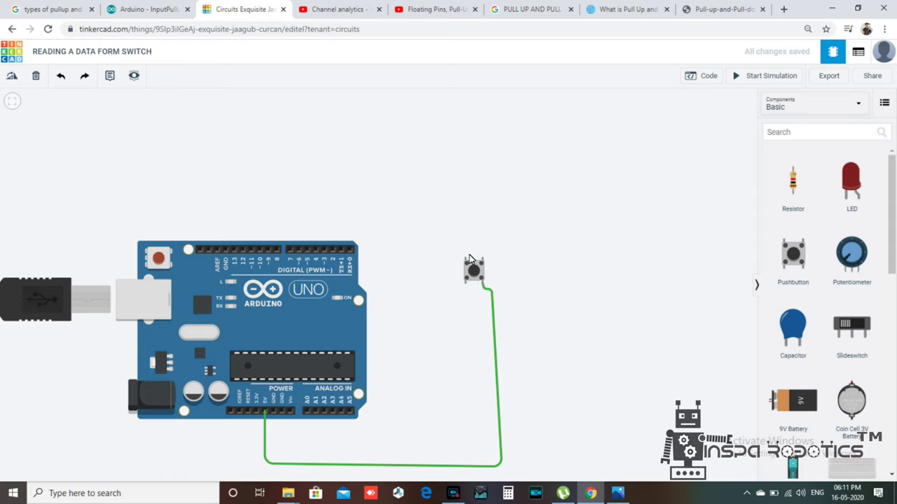
# Step: Route a wire from the pushbutton's top terminal over to digital pin 2
pyautogui.click(467, 258)
pyautogui.click(466, 191)
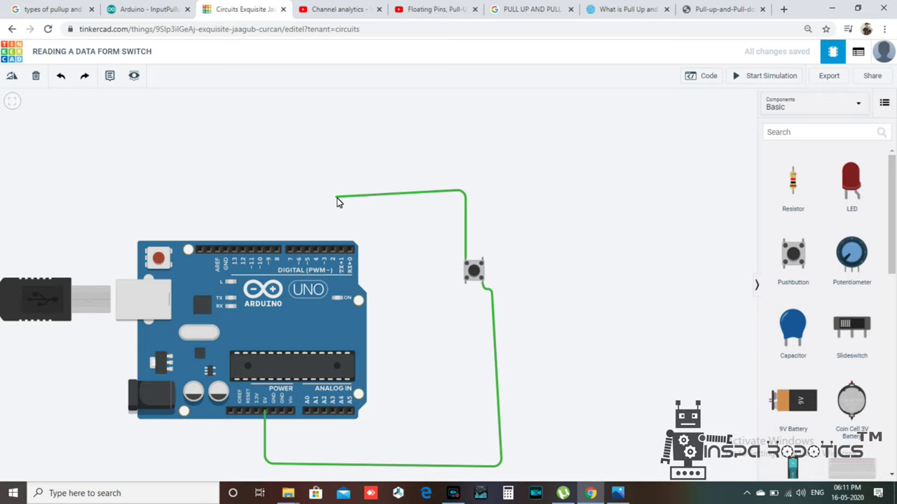
pyautogui.click(331, 188)
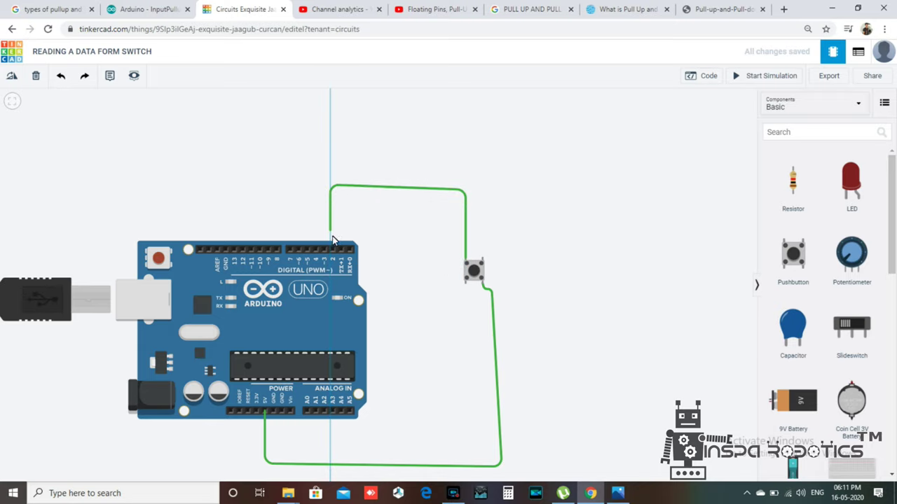
pyautogui.click(331, 250)
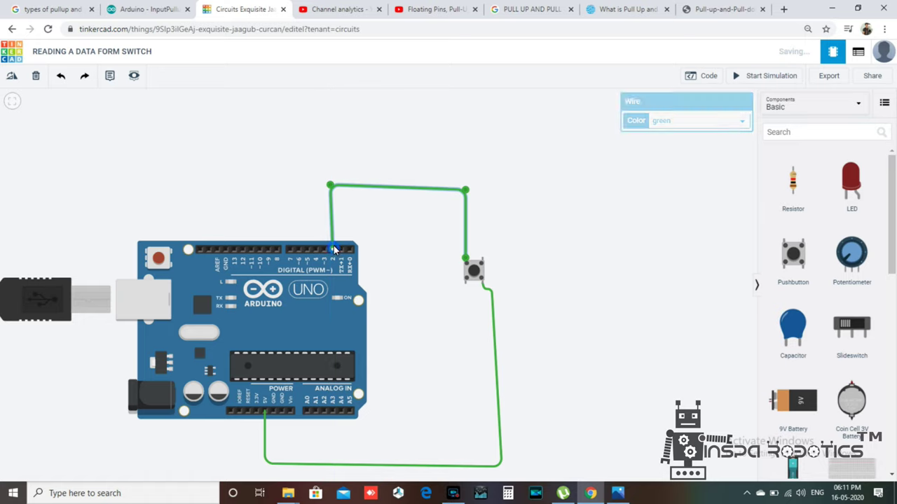
pyautogui.click(405, 252)
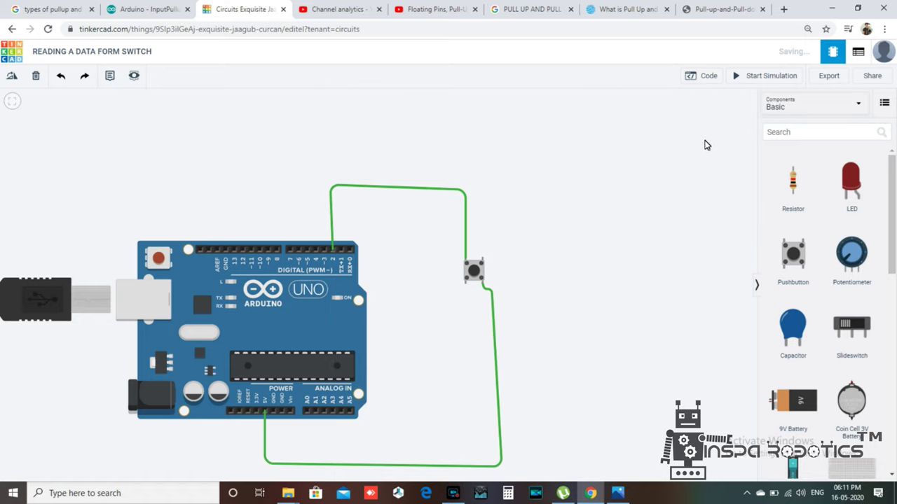
# Step: Open the Arduino code editor in Text mode, discarding the blocks
pyautogui.click(708, 76)
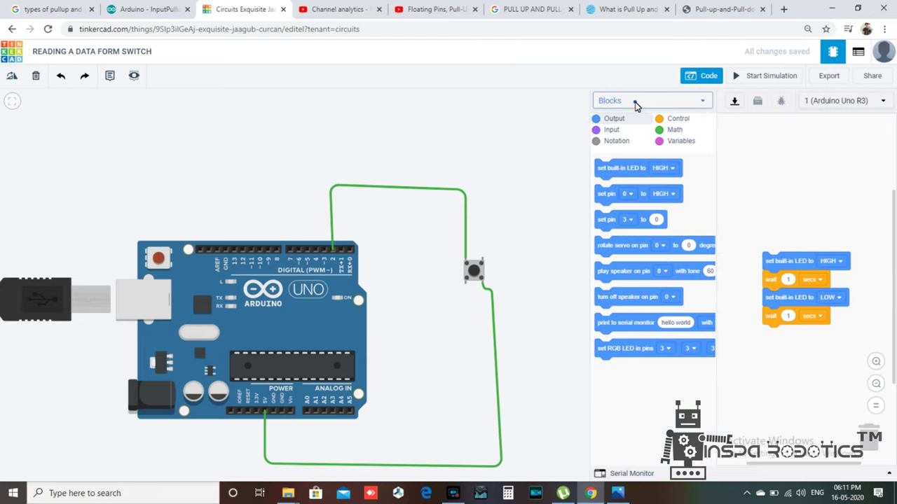
pyautogui.click(636, 100)
pyautogui.click(639, 146)
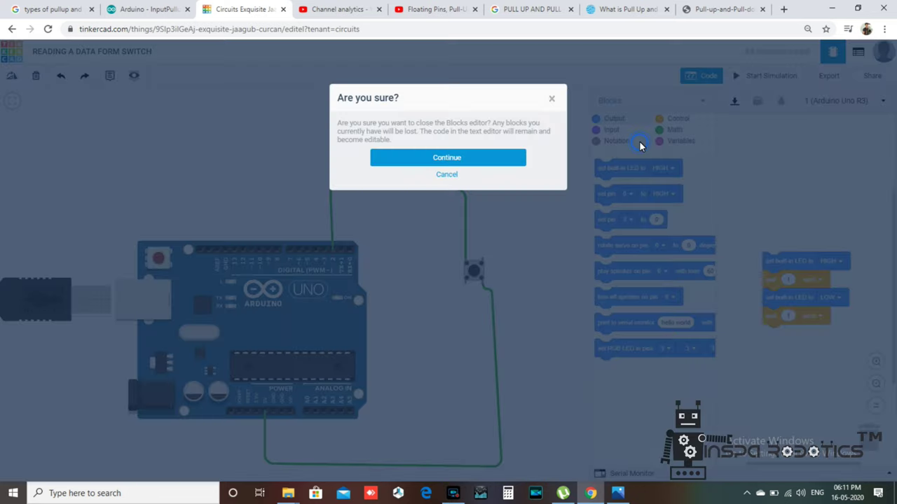
pyautogui.click(505, 152)
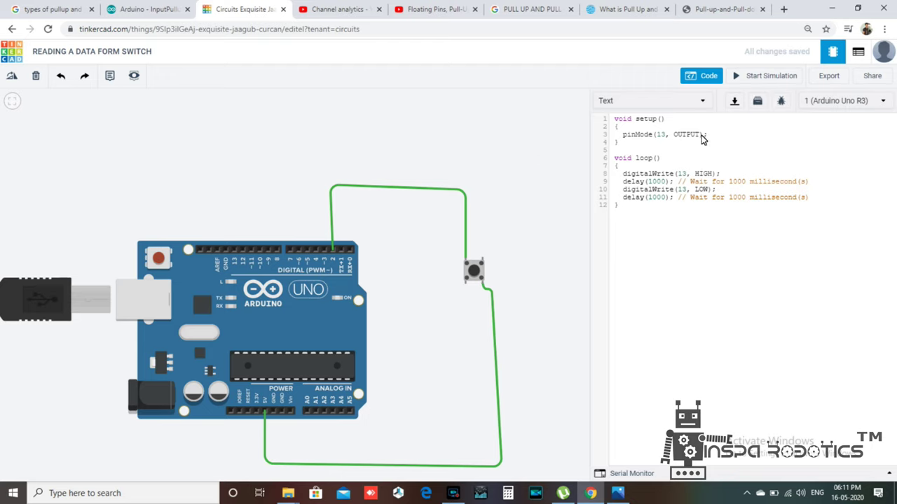
# Step: Delete the pinMode line from setup() and the blink code from loop()
pyautogui.click(667, 136)
pyautogui.moveTo(707, 135); pyautogui.dragTo(622, 136)
pyautogui.press('BackSpace')
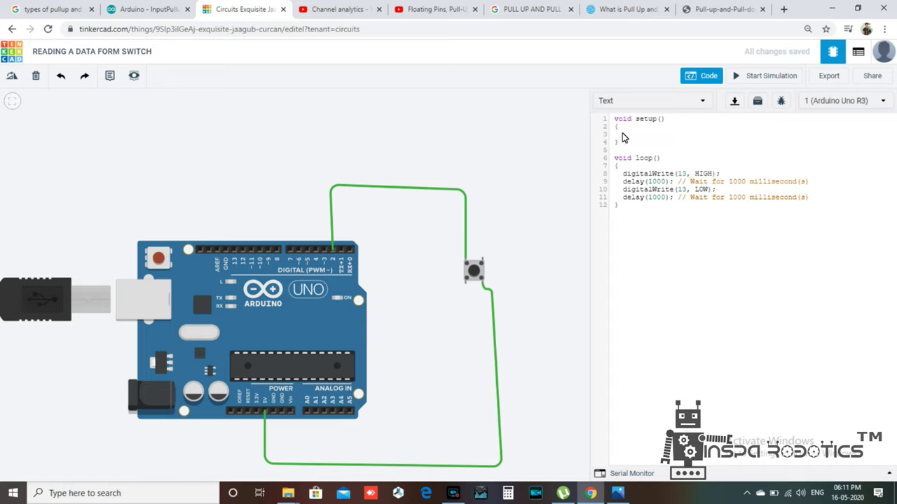
pyautogui.moveTo(622, 173)
pyautogui.mouseDown()
pyautogui.moveTo(811, 210)
pyautogui.moveTo(821, 203)
pyautogui.mouseUp()
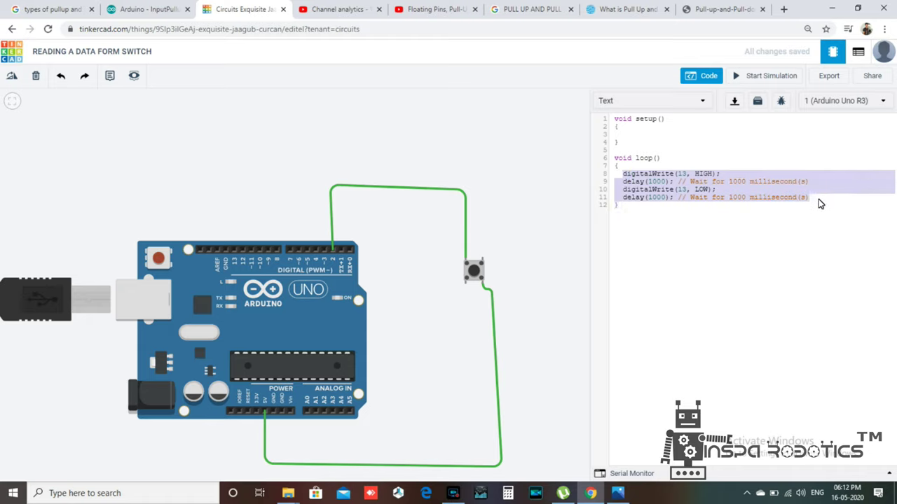
pyautogui.press('BackSpace')
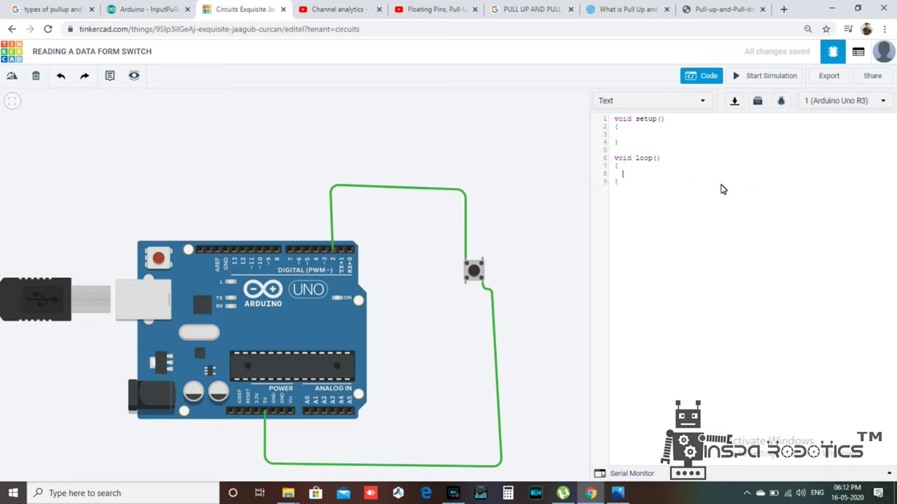
pyautogui.click(633, 137)
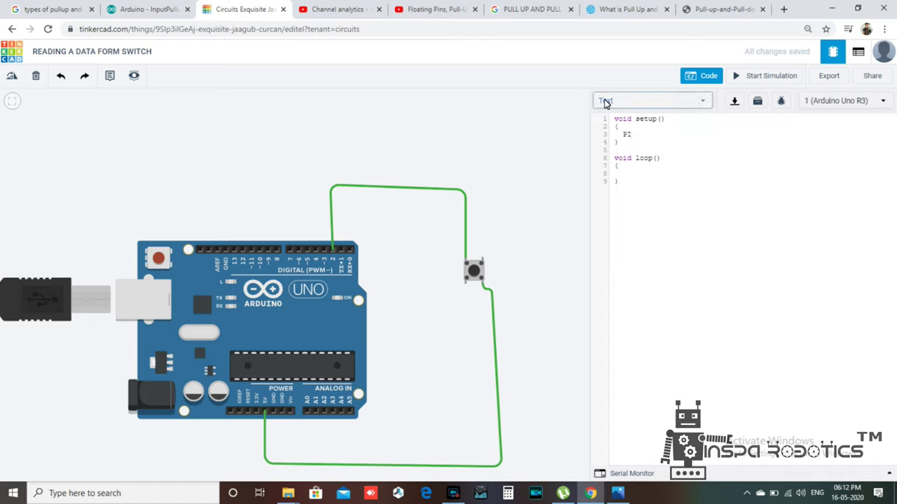
# Step: Write pinMode(2,INPUT); in setup() and declare int val; in loop()
pyautogui.write('pin')
pyautogui.write('de')
pyautogui.write('2')
pyautogui.write(',IN')
pyautogui.write('PU')
pyautogui.press('BackSpace')
pyautogui.press('BackSpace')
pyautogui.press('BackSpace')
pyautogui.press('BackSpace')
pyautogui.press('BackSpace')
pyautogui.press('BackSpace')
pyautogui.write('INPUT)')
pyautogui.press('BackSpace')
pyautogui.press('BackSpace')
pyautogui.write(')')
pyautogui.click(627, 169)
pyautogui.write('int va')
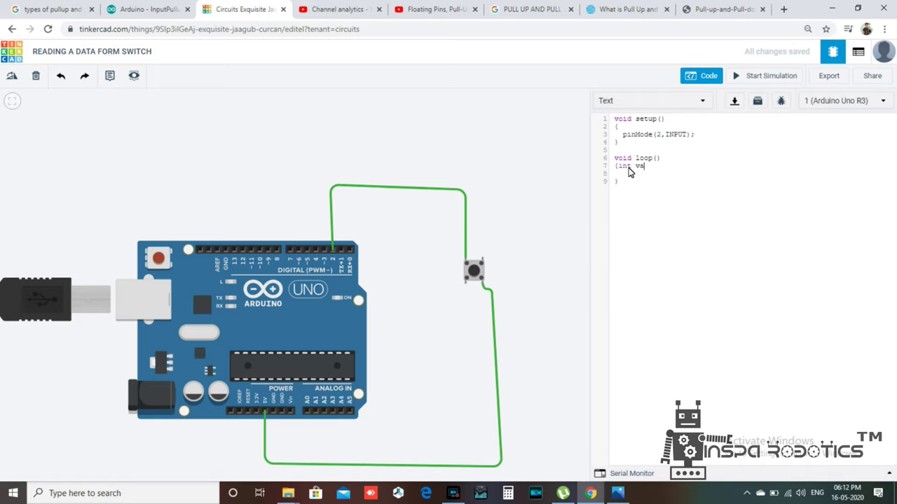
pyautogui.write('l;')
pyautogui.press('Return')
# Step: Add Serial.begin(9600); to setup() and val=digitalRead(2); with Serial.println(val); to loop()
pyautogui.click(701, 137)
pyautogui.press('Return')
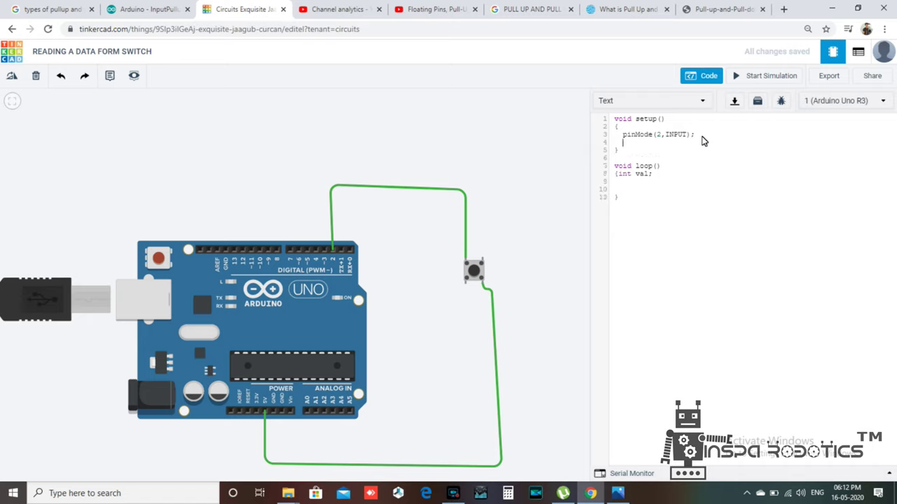
pyautogui.write('Serrial')
pyautogui.press('BackSpace')
pyautogui.press('BackSpace')
pyautogui.press('BackSpace')
pyautogui.press('BackSpace')
pyautogui.press('BackSpace')
pyautogui.write('ial.begin(9600')
pyautogui.click(644, 183)
pyautogui.write('val=')
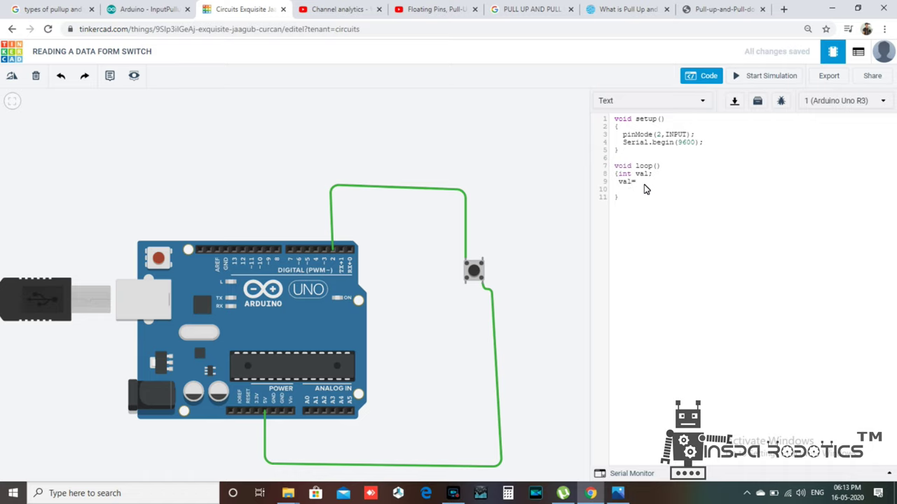
pyautogui.write('digitalRead(2);')
pyautogui.write('Serial.println(val);')
# Step: Simulate, watch Serial Monitor print 1s while pressing the button, stop, and view the resistor diagram
pyautogui.click(752, 79)
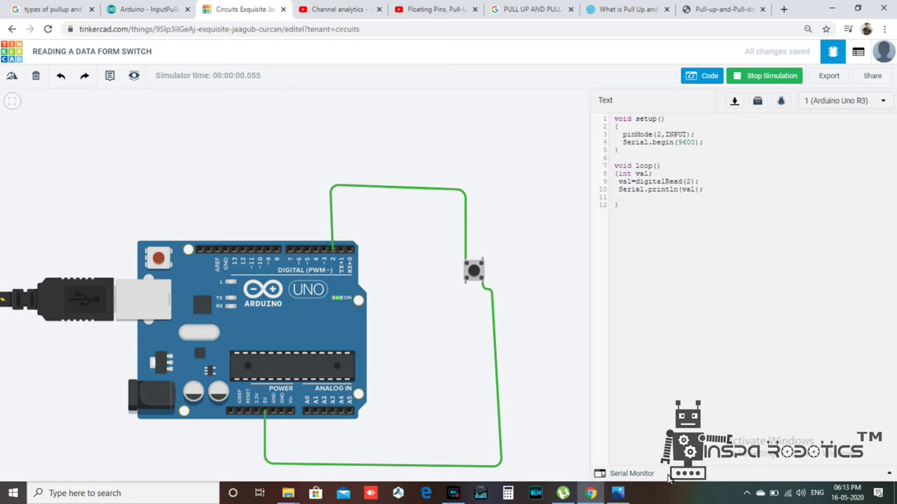
pyautogui.click(650, 474)
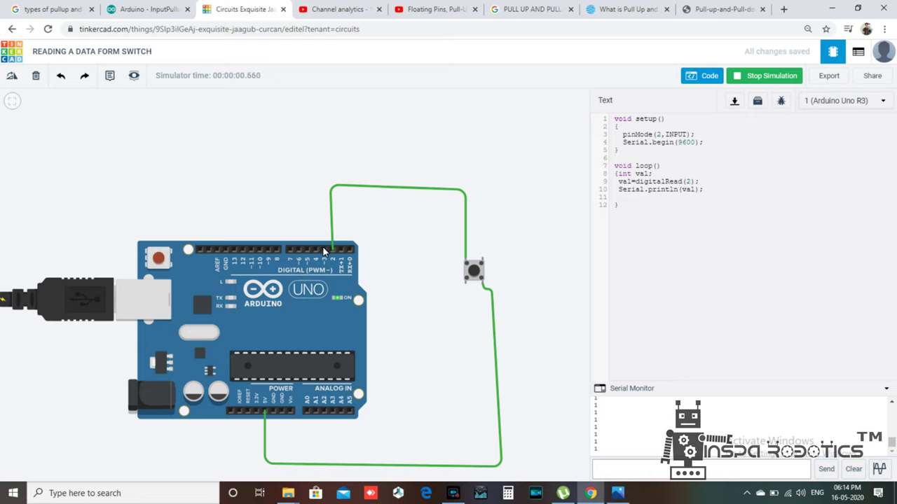
pyautogui.click(474, 272)
pyautogui.click(771, 77)
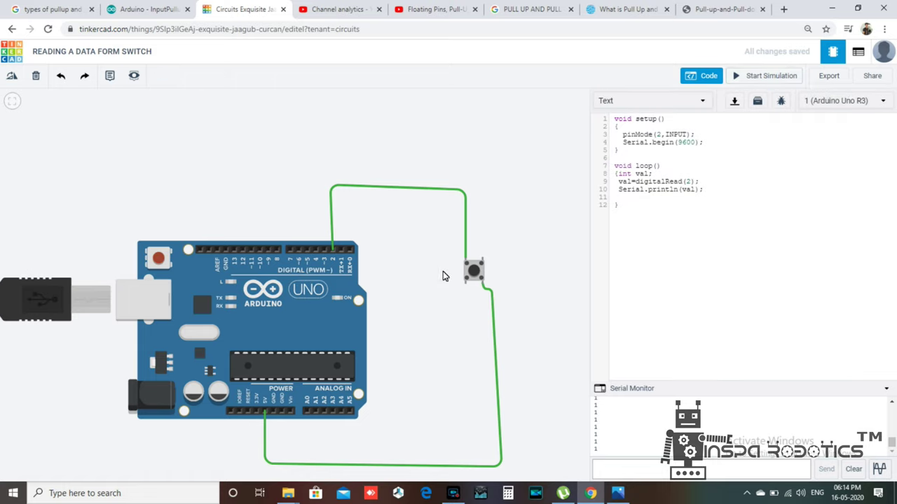
pyautogui.click(617, 493)
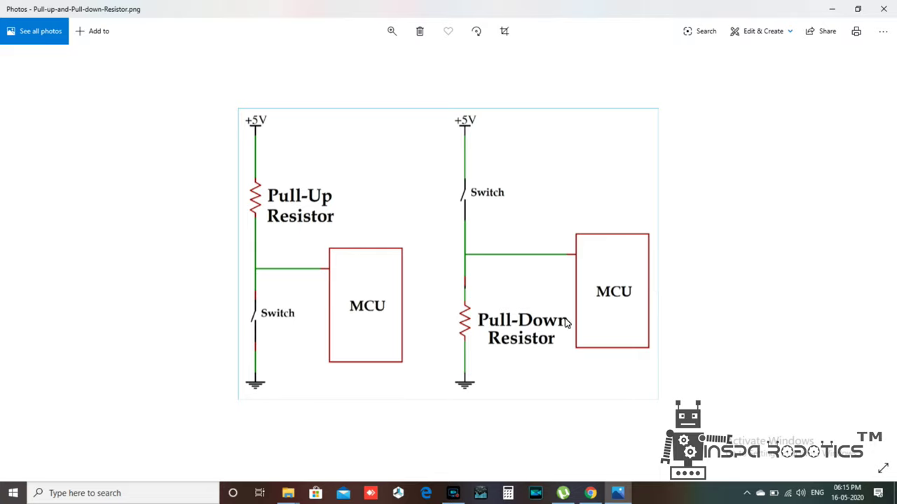
pyautogui.click(588, 494)
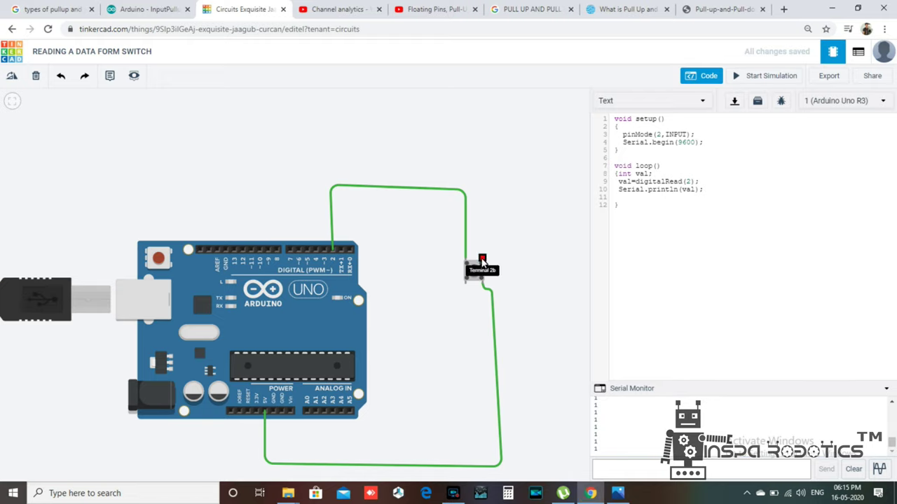
# Step: Place a resistor right of the pushbutton and wire the button terminal to its lower lead
pyautogui.click(694, 78)
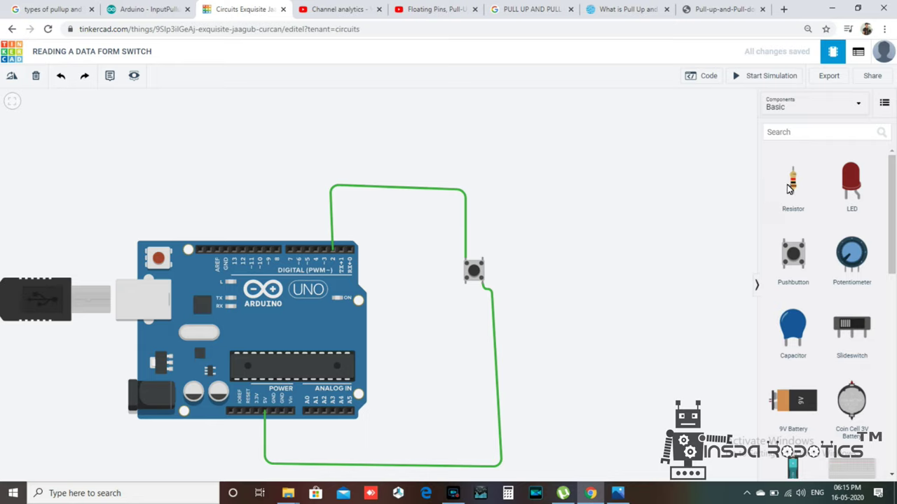
pyautogui.moveTo(792, 183); pyautogui.dragTo(505, 223)
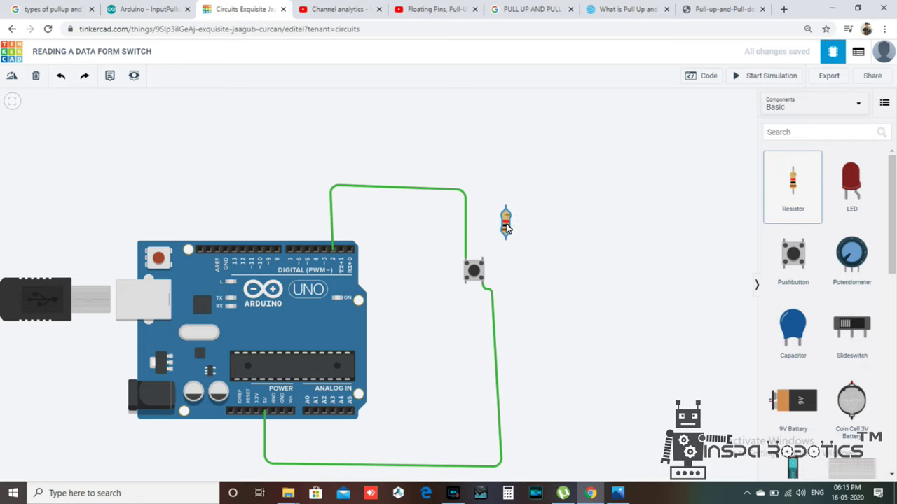
pyautogui.click(483, 256)
pyautogui.click(485, 241)
pyautogui.click(505, 241)
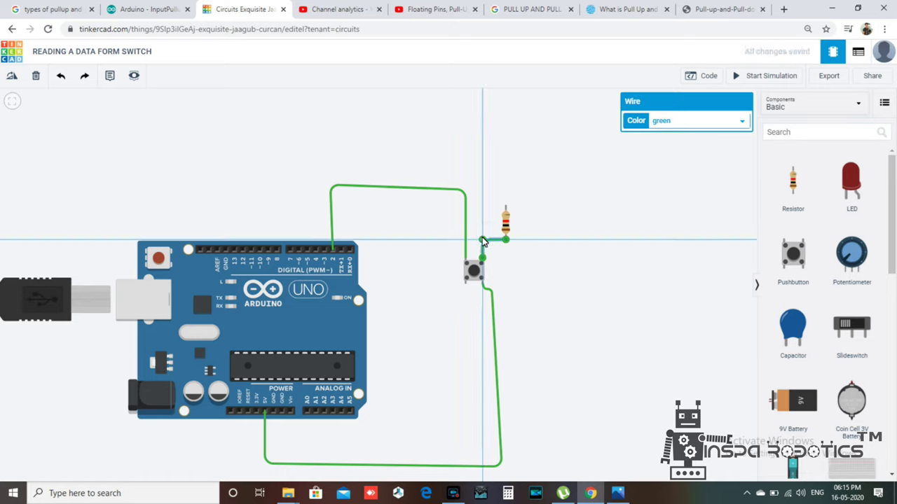
# Step: Wire the resistor's top lead around to the Arduino GND pin and start the simulation
pyautogui.click(537, 210)
pyautogui.click(506, 210)
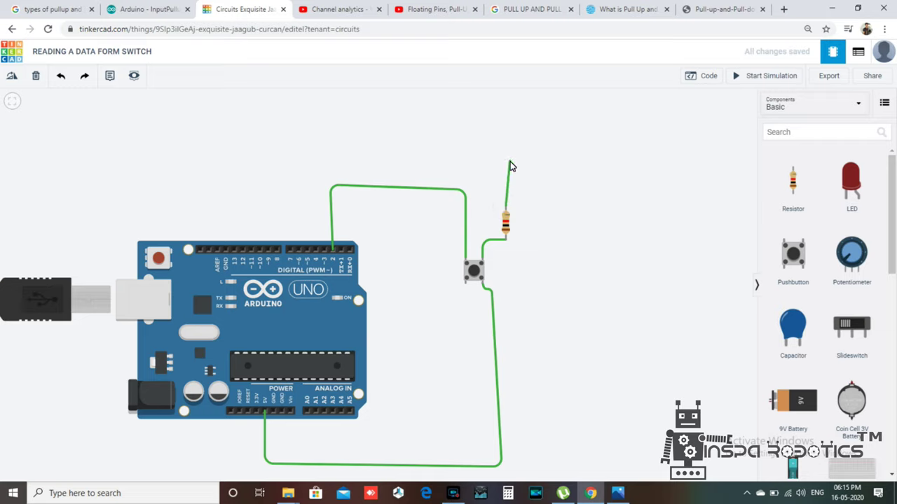
pyautogui.click(505, 156)
pyautogui.click(225, 156)
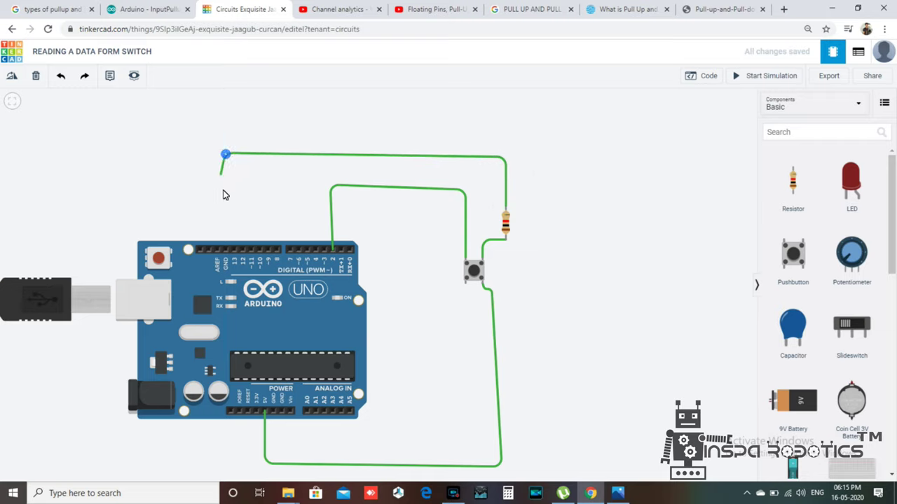
pyautogui.click(226, 253)
pyautogui.click(632, 262)
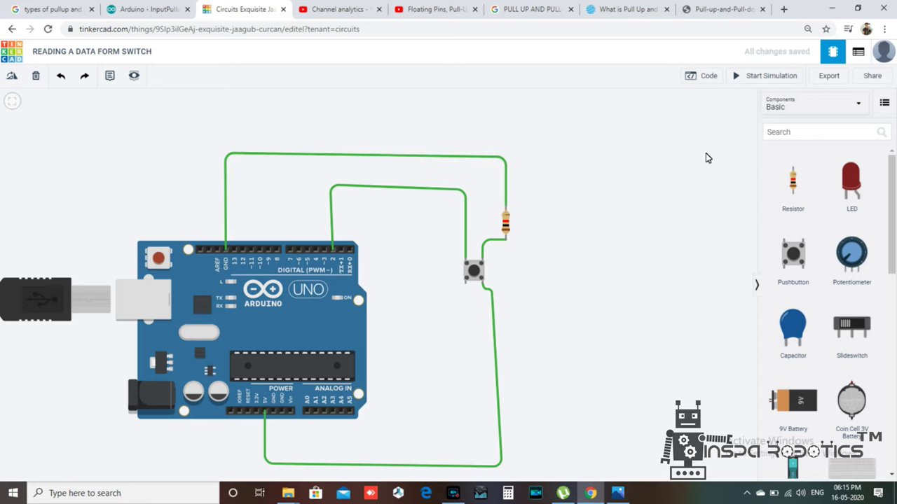
pyautogui.click(775, 77)
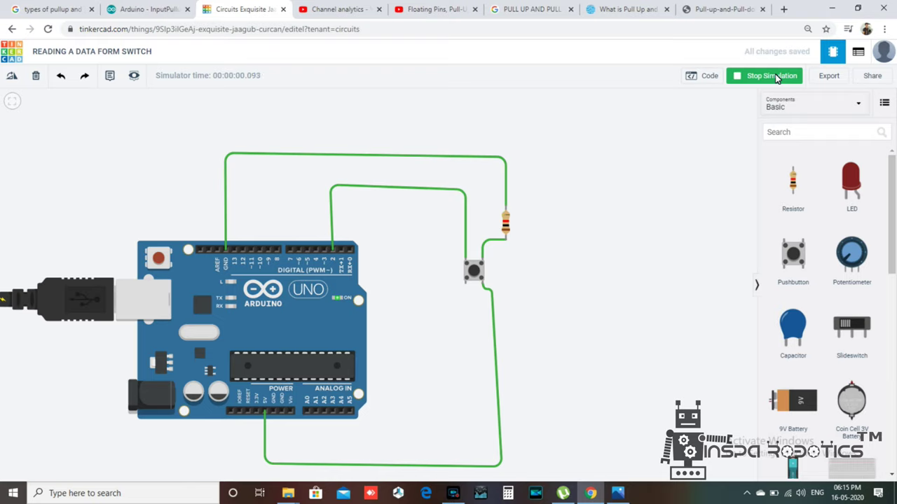
# Step: Show the code and Serial Monitor, then restart the simulation
pyautogui.click(714, 77)
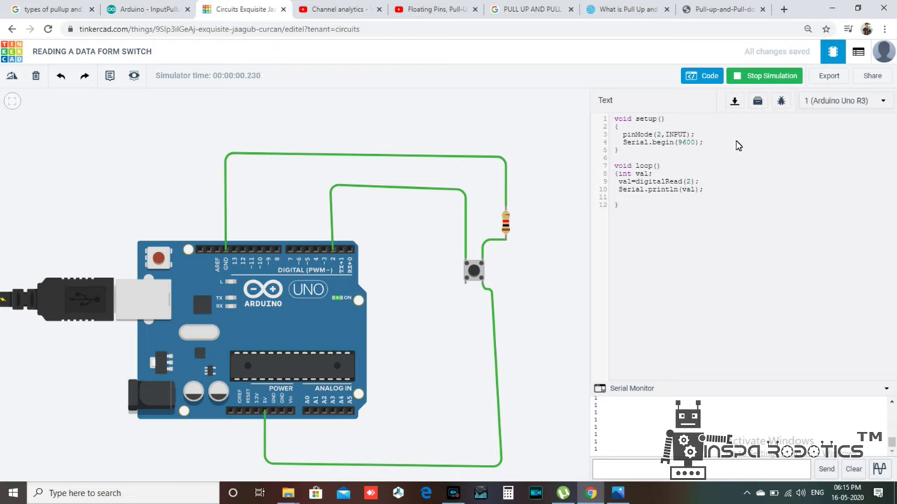
pyautogui.click(756, 79)
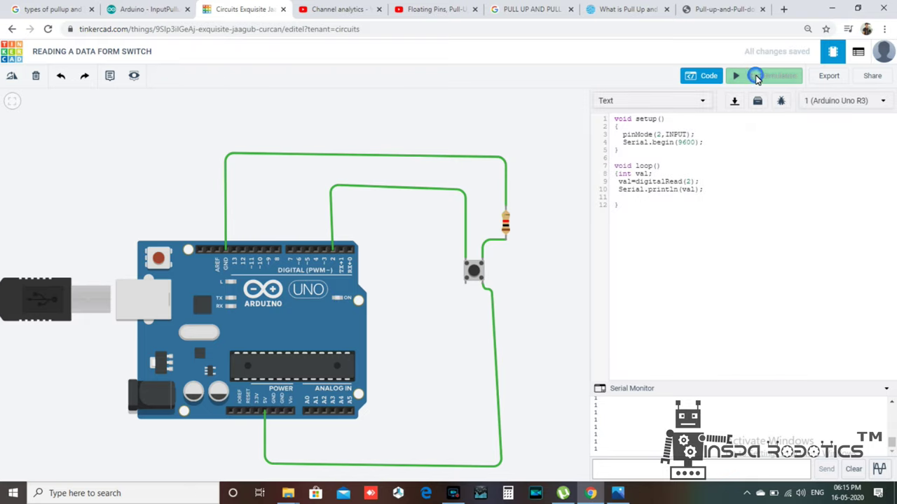
pyautogui.click(757, 77)
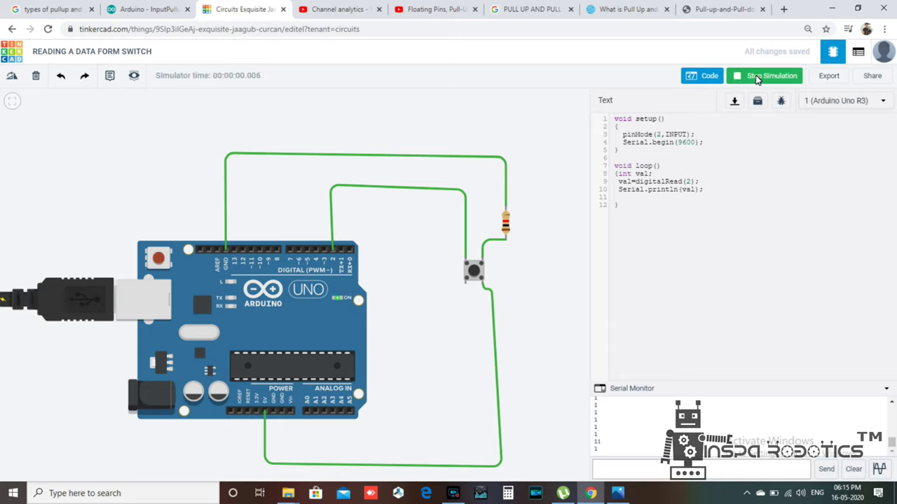
pyautogui.click(757, 77)
pyautogui.click(757, 77)
# Step: Press and release the pushbutton repeatedly, stop the simulation, and select the 1 kΩ resistor
pyautogui.click(475, 272)
pyautogui.click(475, 272)
pyautogui.click(475, 273)
pyautogui.click(475, 272)
pyautogui.click(475, 272)
pyautogui.click(768, 76)
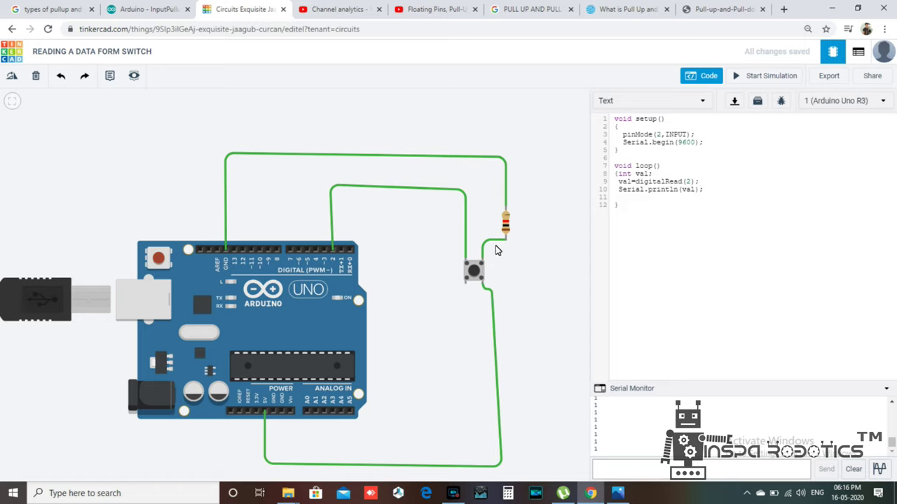
pyautogui.click(505, 224)
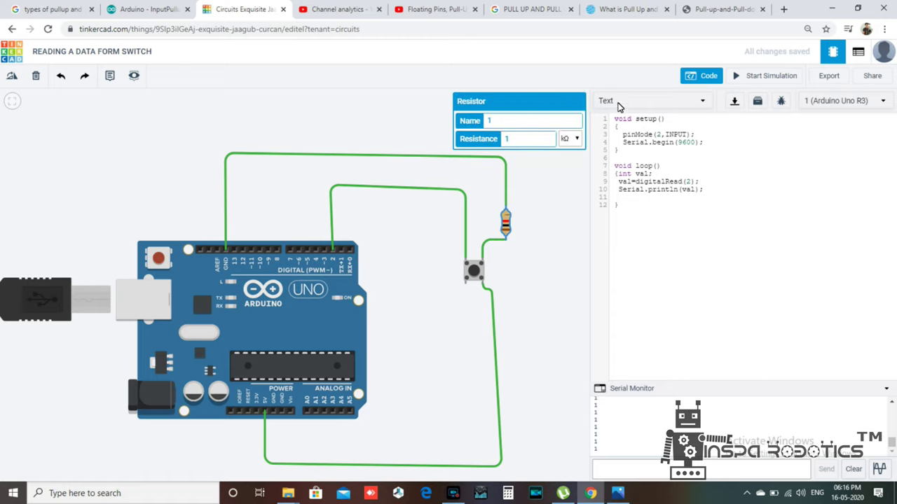
pyautogui.click(37, 78)
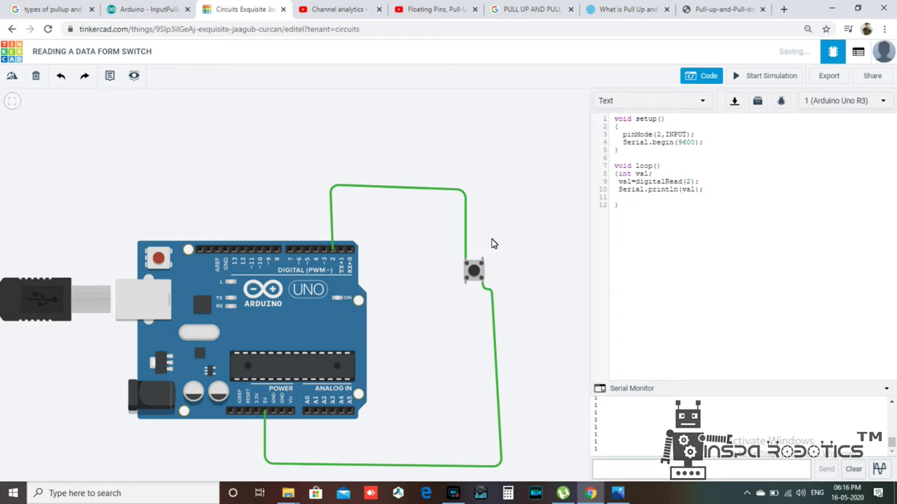
pyautogui.click(465, 286)
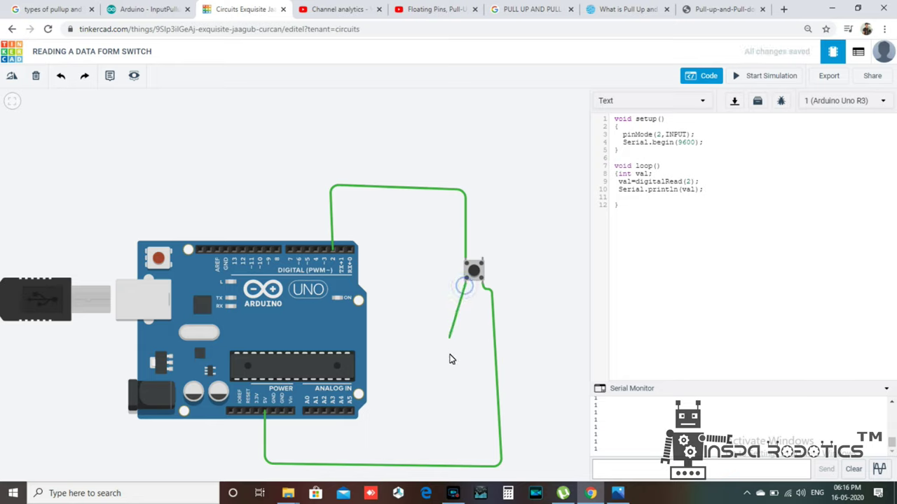
pyautogui.click(468, 445)
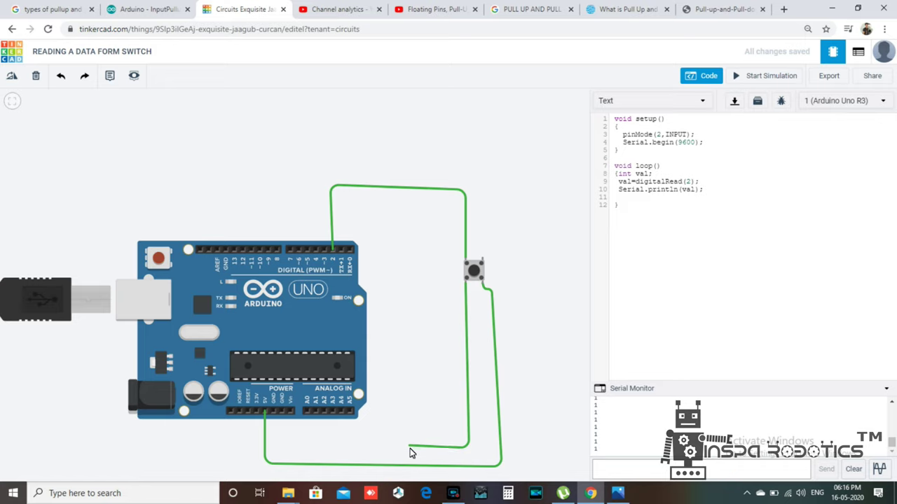
pyautogui.press('Escape')
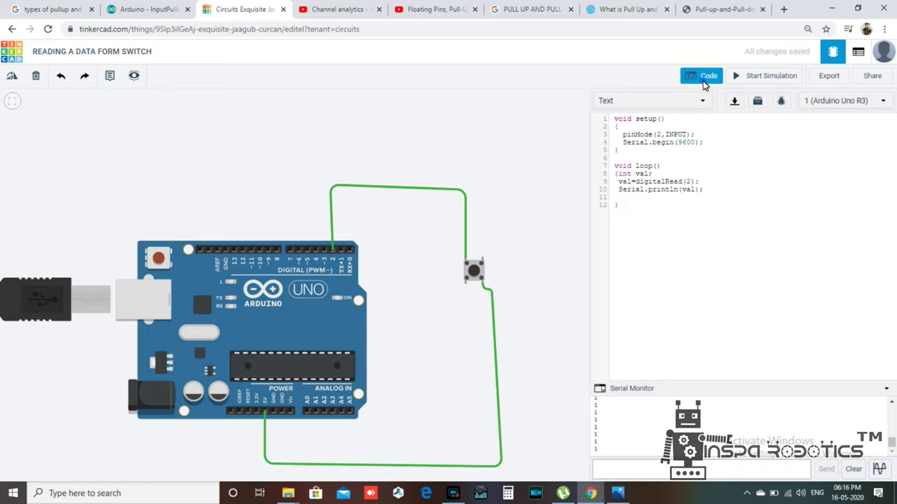
pyautogui.click(703, 77)
pyautogui.moveTo(792, 181)
pyautogui.mouseDown()
pyautogui.moveTo(405, 379)
pyautogui.moveTo(404, 421)
pyautogui.mouseUp()
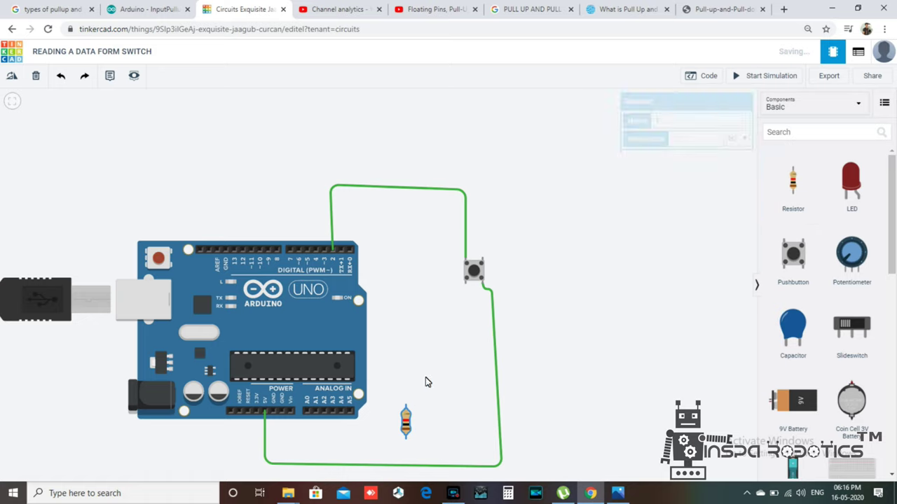
pyautogui.click(406, 436)
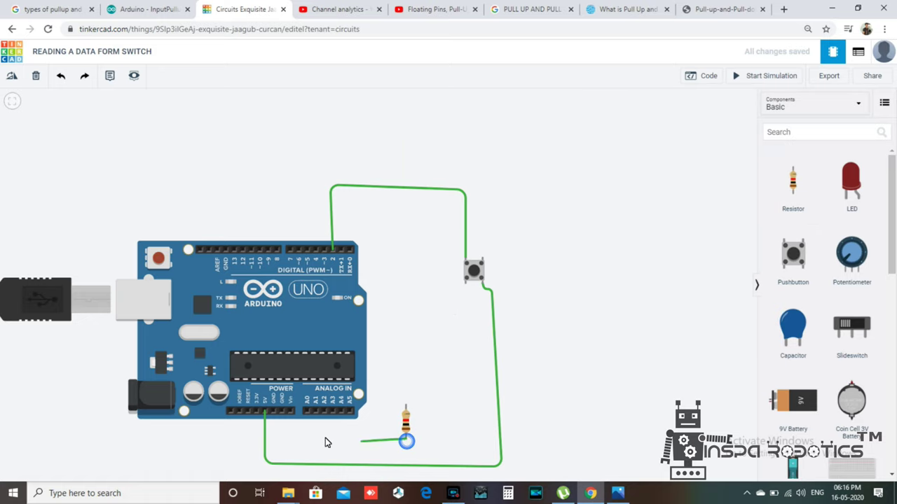
pyautogui.click(273, 412)
pyautogui.click(477, 390)
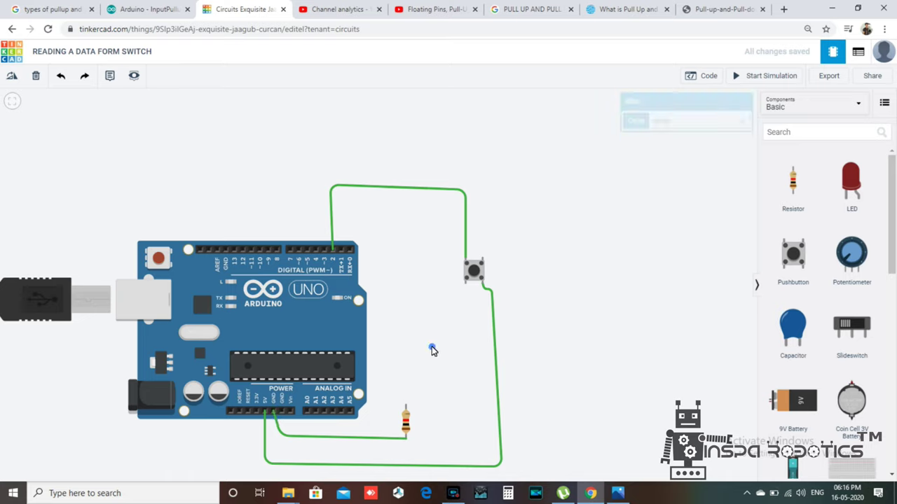
pyautogui.click(406, 406)
pyautogui.click(467, 284)
pyautogui.click(582, 269)
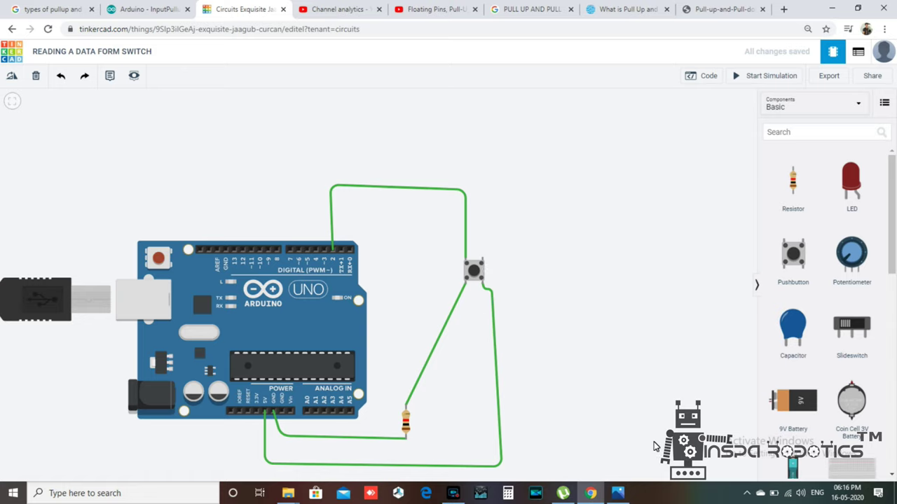
pyautogui.click(595, 491)
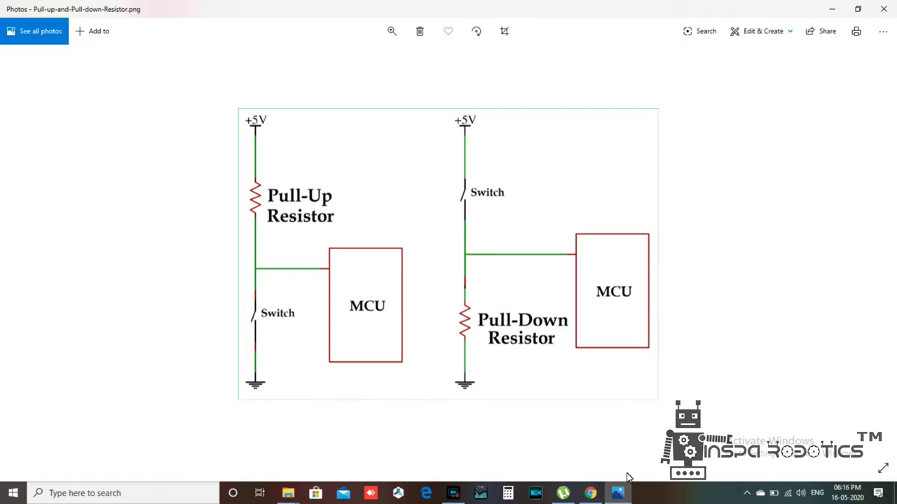
pyautogui.moveTo(591, 493)
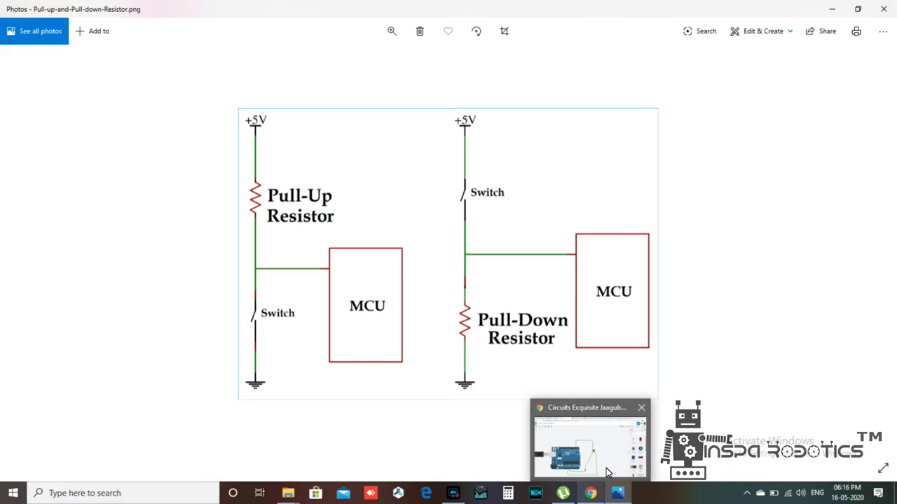
pyautogui.click(608, 474)
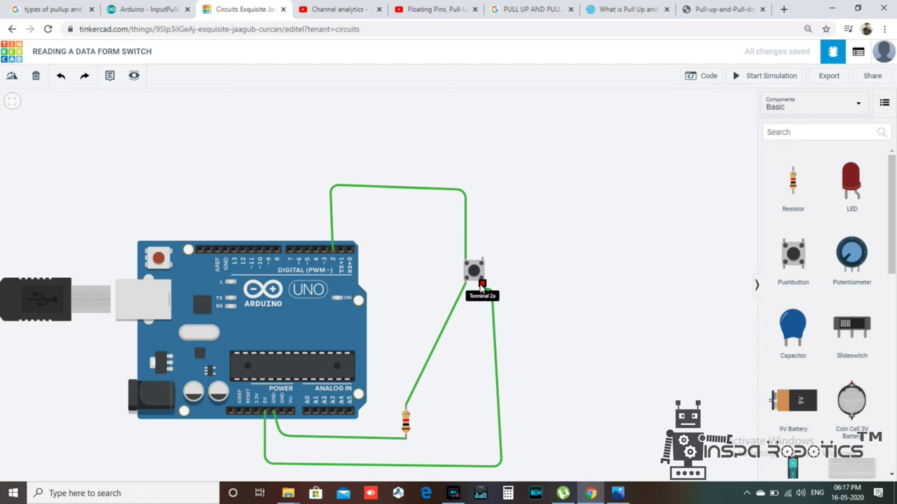
# Step: Simulate with the Serial Monitor shown, pressing the button for 0s and 1s while checking the resistor diagram
pyautogui.click(768, 78)
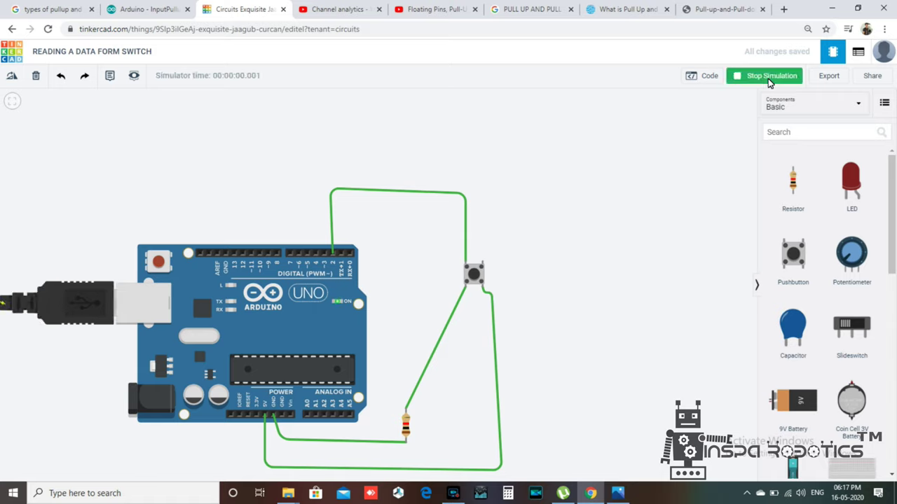
pyautogui.click(708, 79)
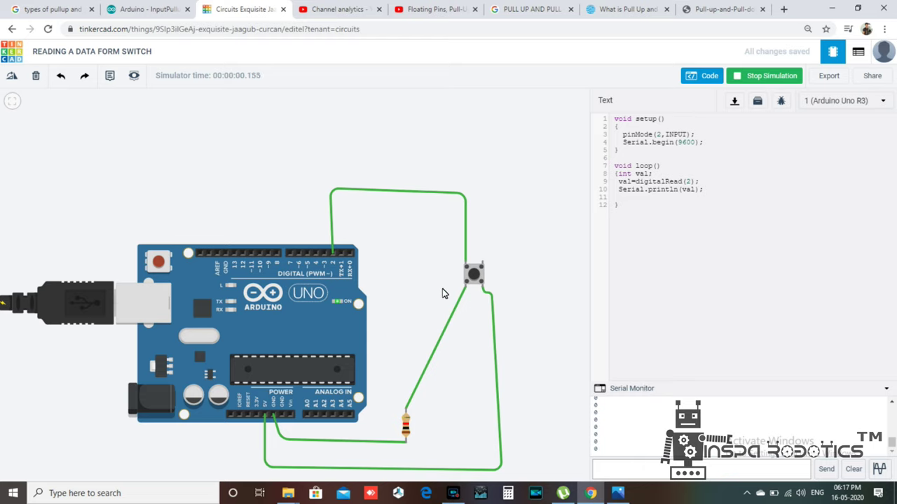
pyautogui.click(474, 276)
pyautogui.click(473, 278)
pyautogui.click(474, 276)
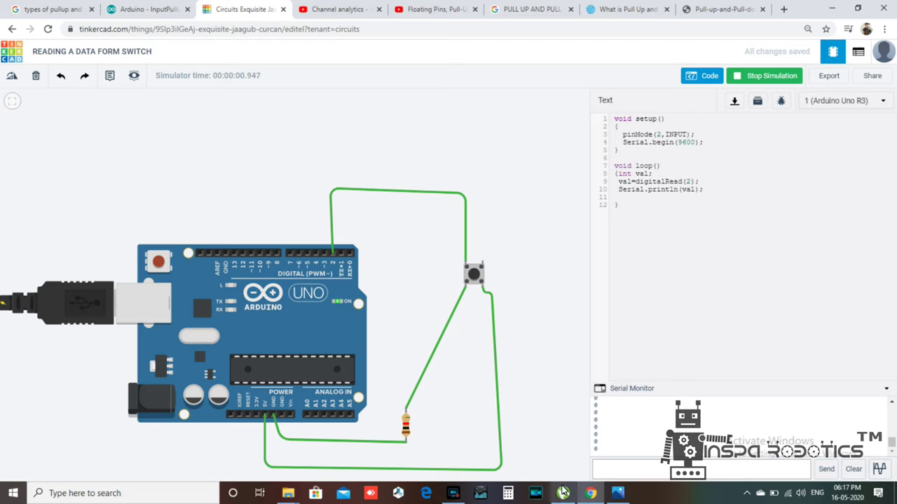
pyautogui.click(592, 491)
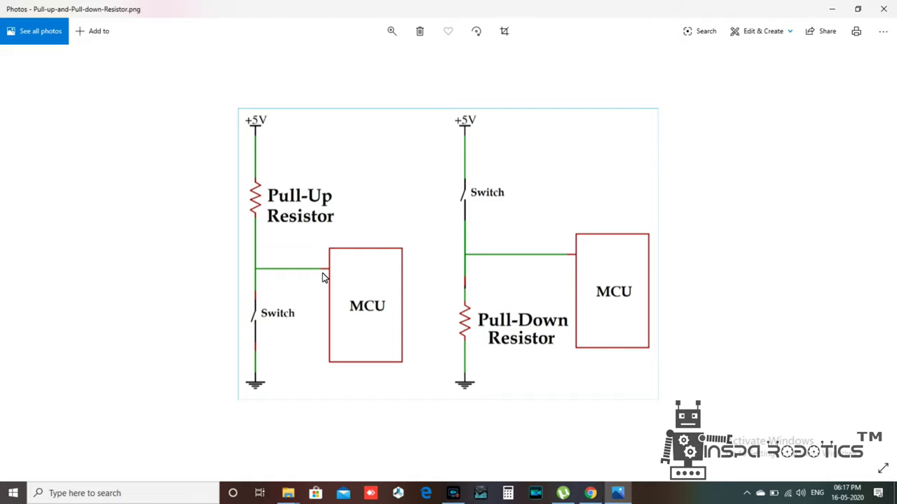
pyautogui.click(594, 493)
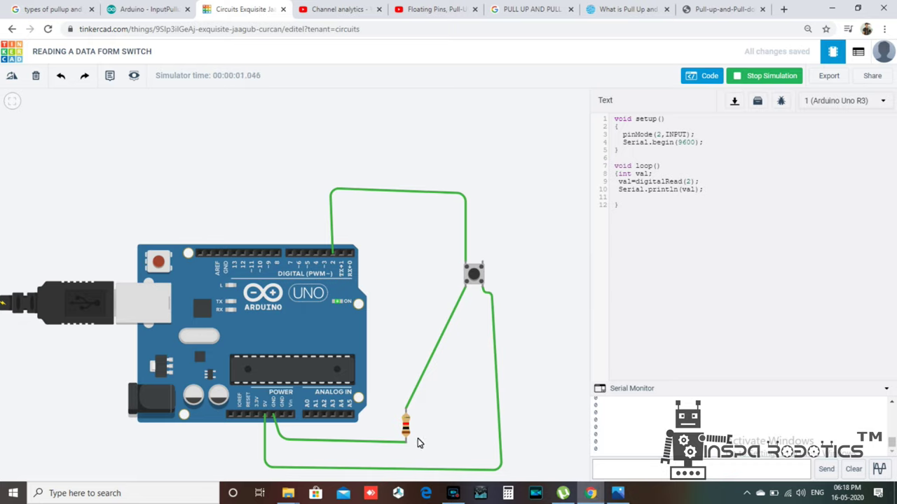
# Step: Stop the simulation, delete the 5V, resistor and pin 2 wires to the pushbutton, then view the diagram
pyautogui.click(784, 77)
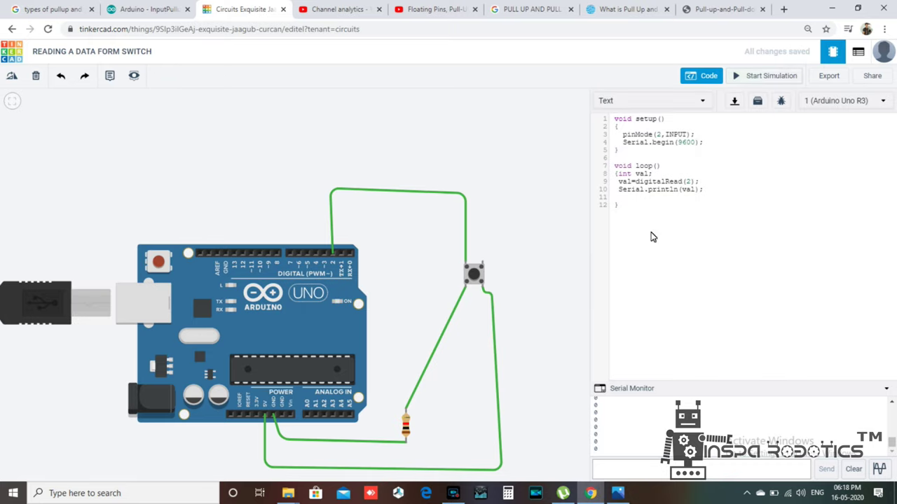
pyautogui.click(495, 471)
pyautogui.click(492, 472)
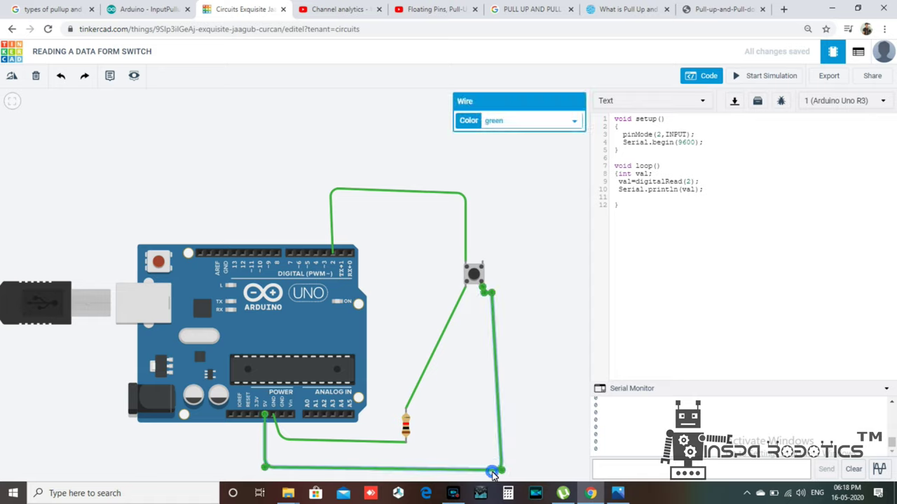
pyautogui.press('Delete')
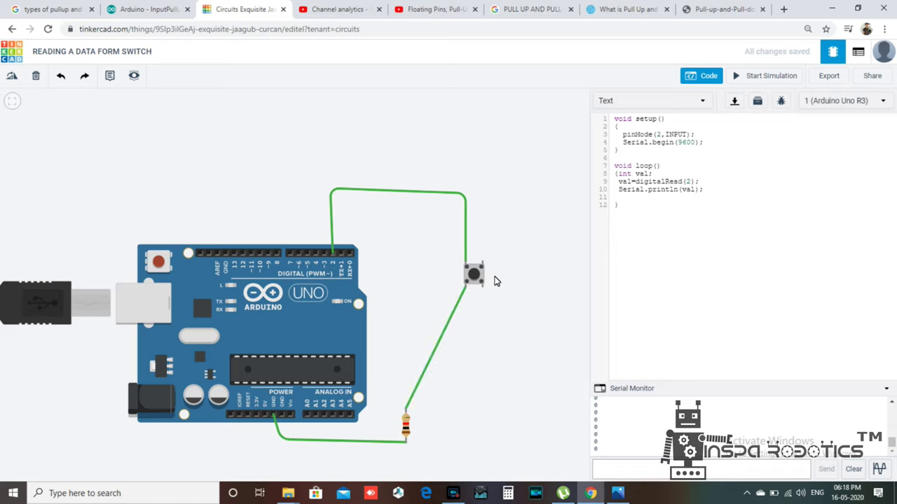
pyautogui.click(451, 316)
pyautogui.press('Delete')
pyautogui.click(465, 245)
pyautogui.press('Delete')
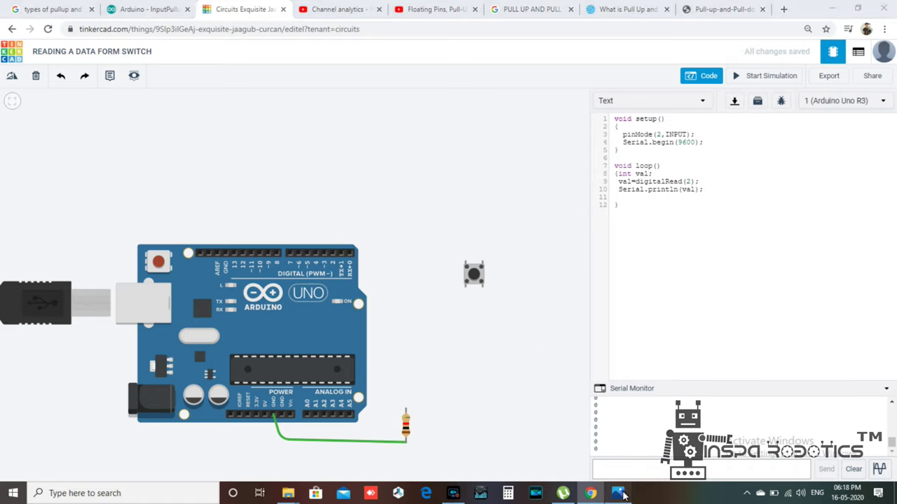
pyautogui.click(617, 492)
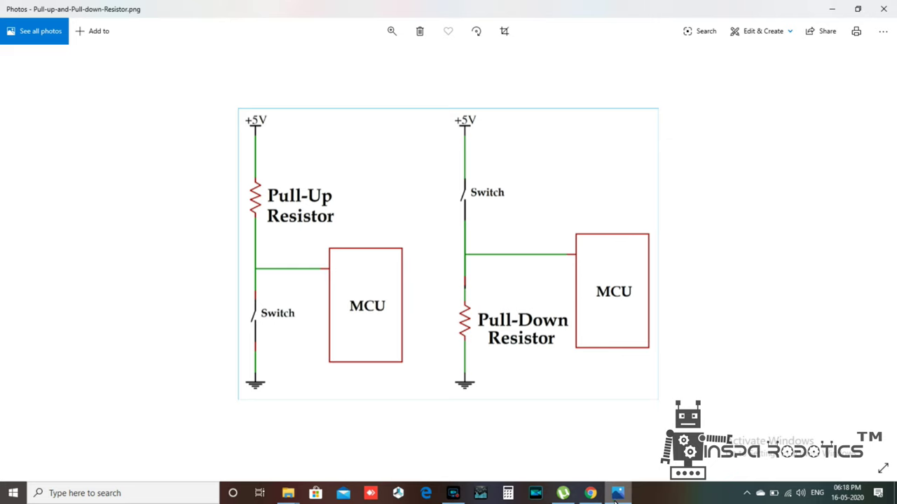
# Step: Leave the resistor diagram and begin a wire at the resistor's top lead
pyautogui.click(884, 9)
pyautogui.click(406, 412)
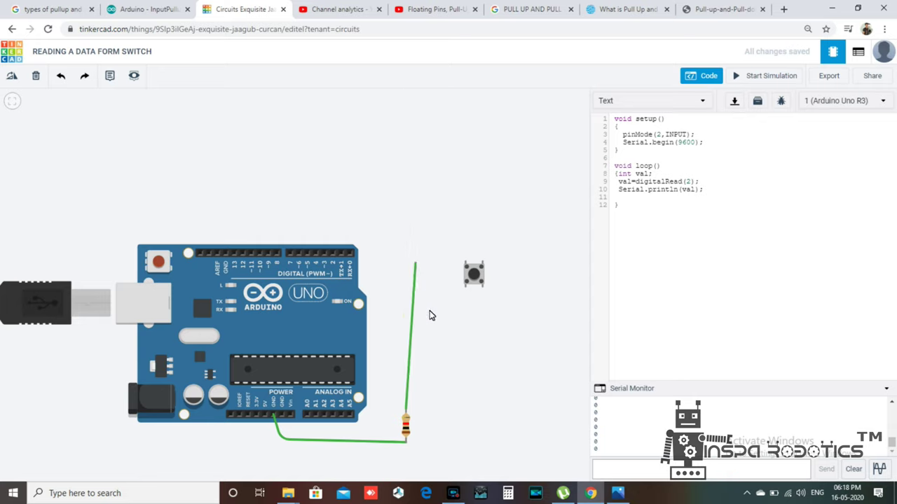
# Step: Route the wire from the resistor's top lead with a bend to digital pin 2
pyautogui.click(409, 206)
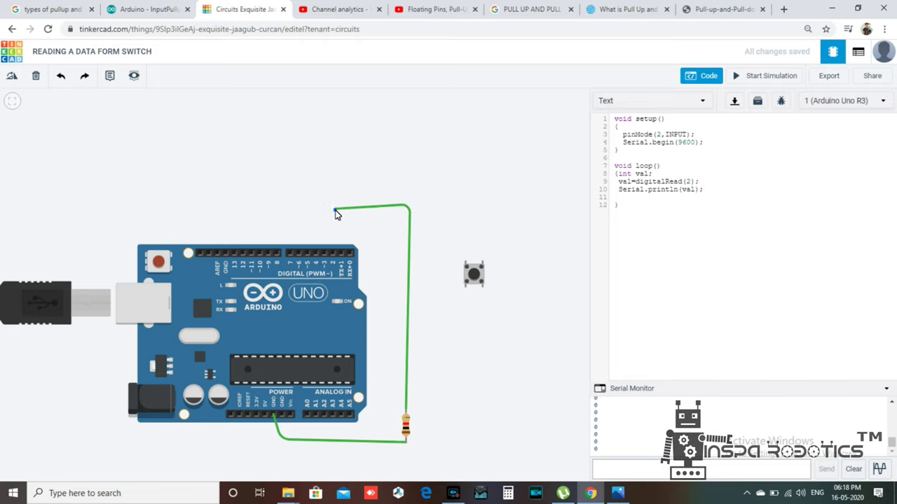
pyautogui.click(335, 209)
pyautogui.click(332, 253)
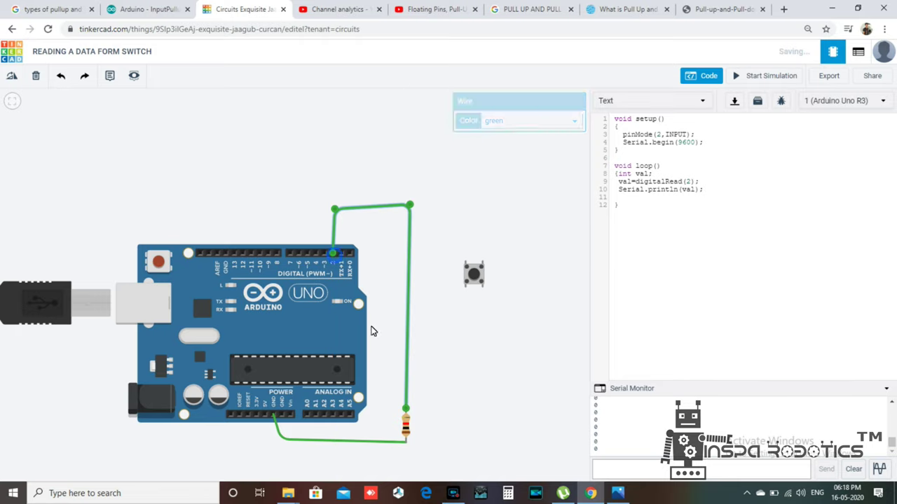
pyautogui.click(473, 320)
# Step: Replace the GND-to-resistor wire with one from the resistor's bottom lead to 5V, checking the diagram
pyautogui.click(280, 440)
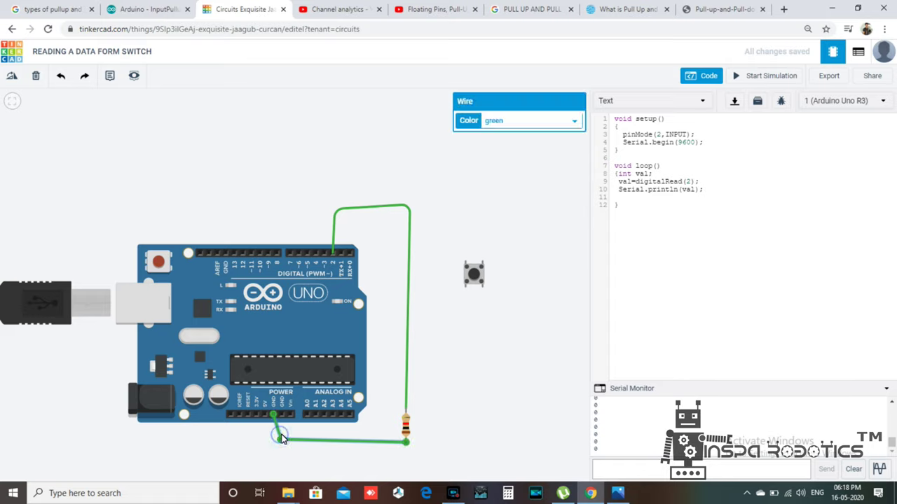
pyautogui.press('Delete')
pyautogui.click(405, 447)
pyautogui.click(399, 464)
pyautogui.click(282, 464)
pyautogui.click(266, 423)
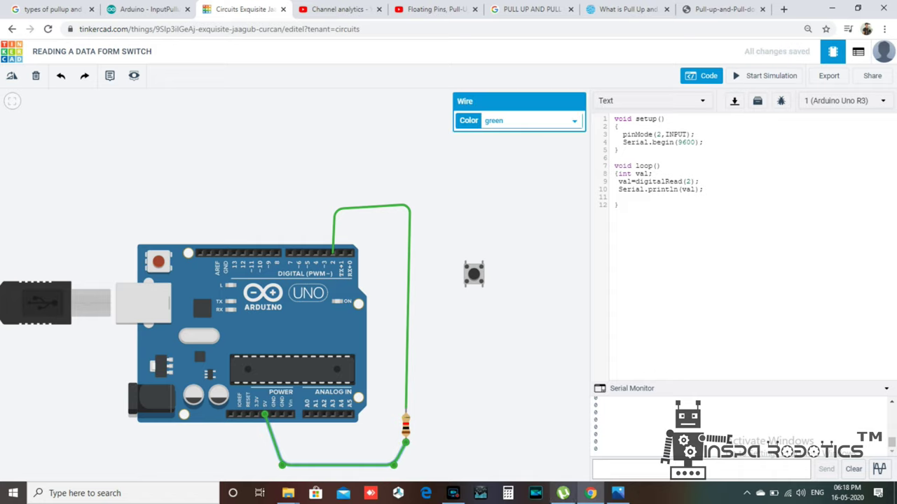
pyautogui.click(609, 493)
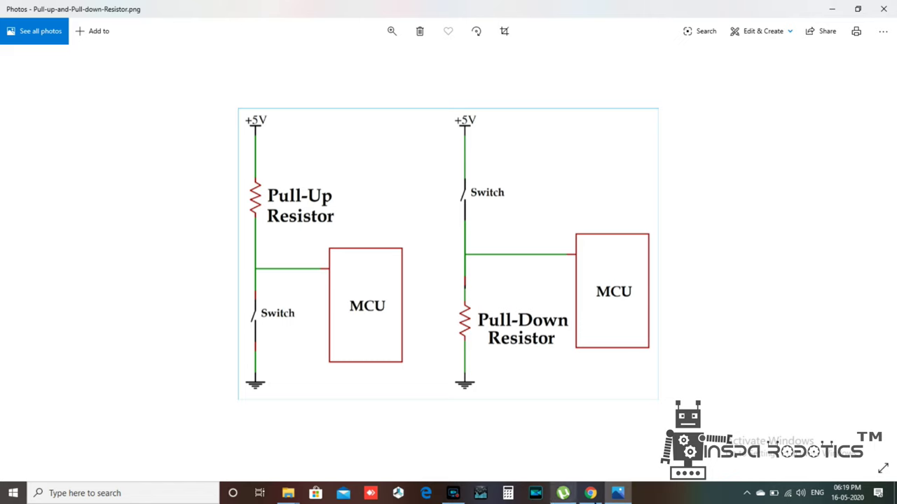
pyautogui.click(591, 493)
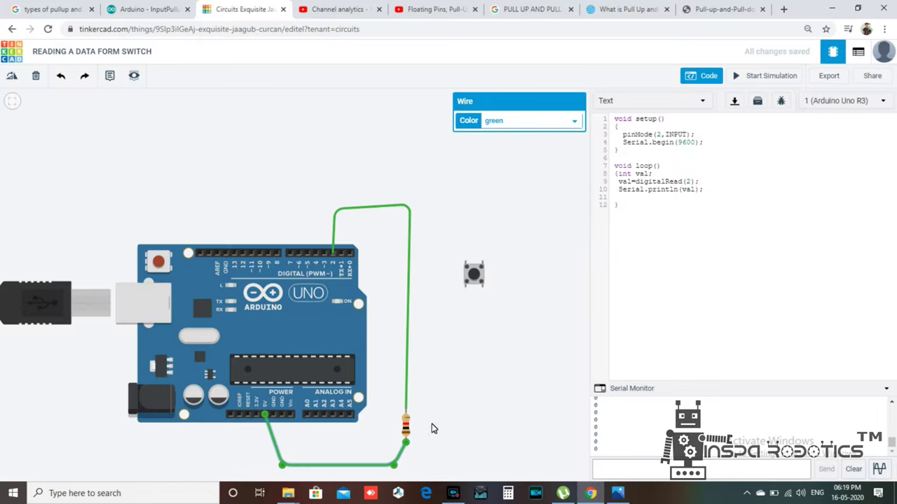
# Step: Run a wire from digital pin 2 over the board to the pushbutton terminal, then view the resistor diagram
pyautogui.click(333, 259)
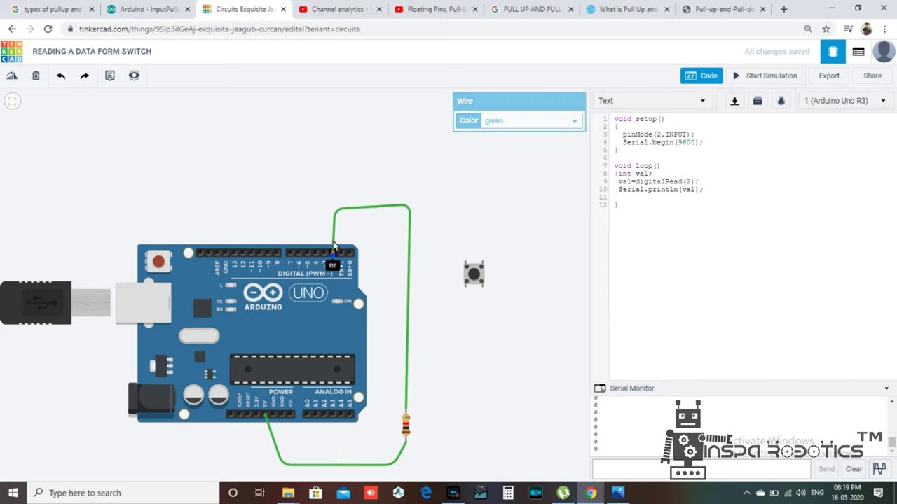
pyautogui.click(336, 172)
pyautogui.click(452, 176)
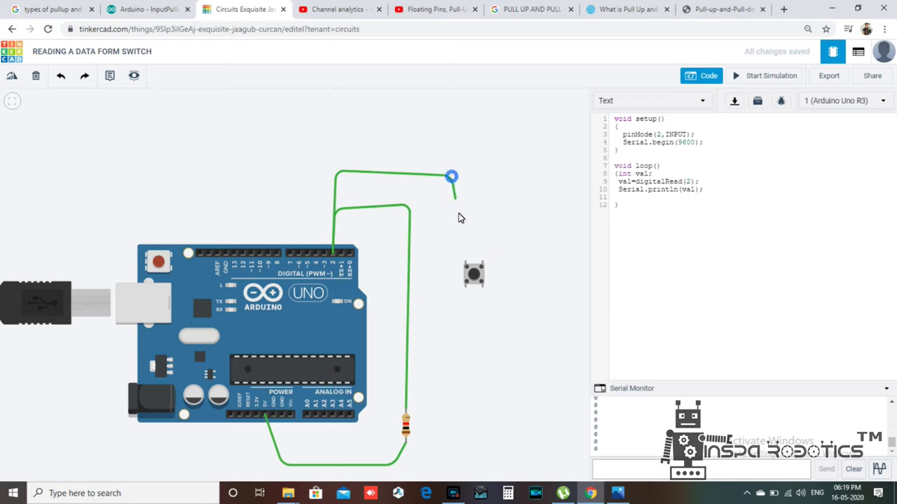
pyautogui.click(464, 258)
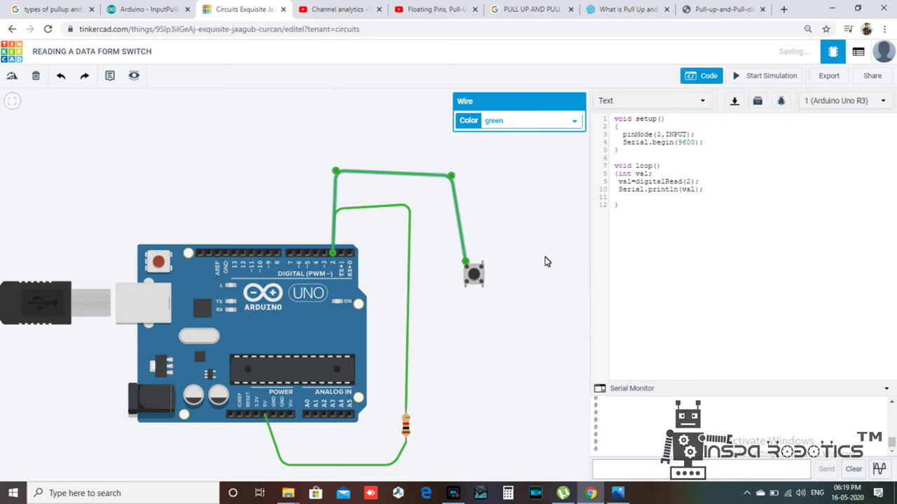
pyautogui.click(534, 302)
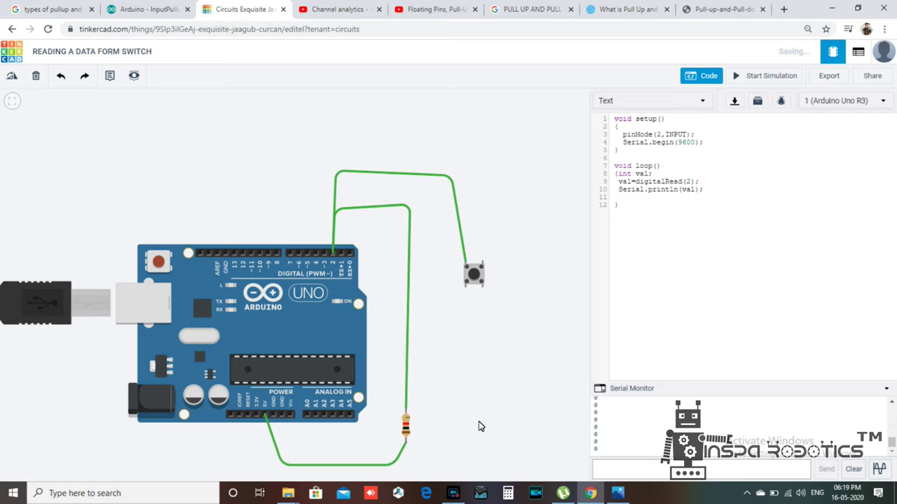
pyautogui.click(590, 493)
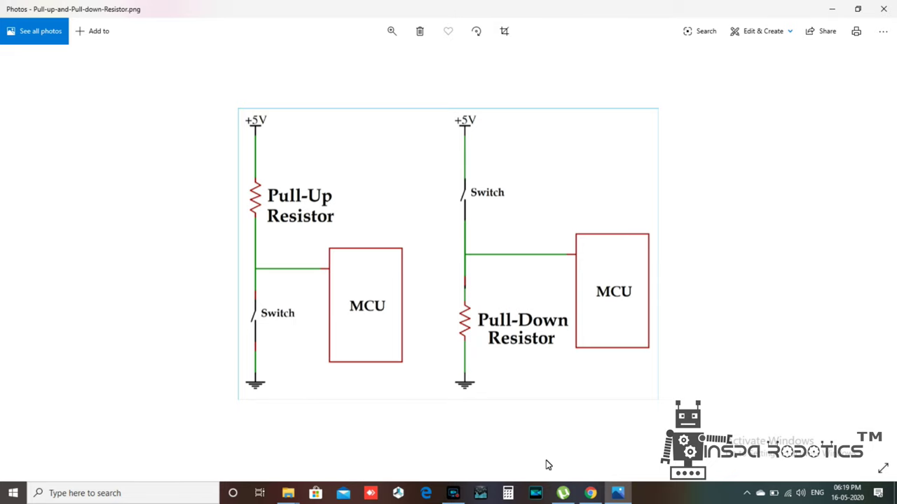
# Step: Switch back and forth between the resistor diagram and the Tinkercad circuit, ending on the circuit
pyautogui.click(618, 493)
pyautogui.click(618, 494)
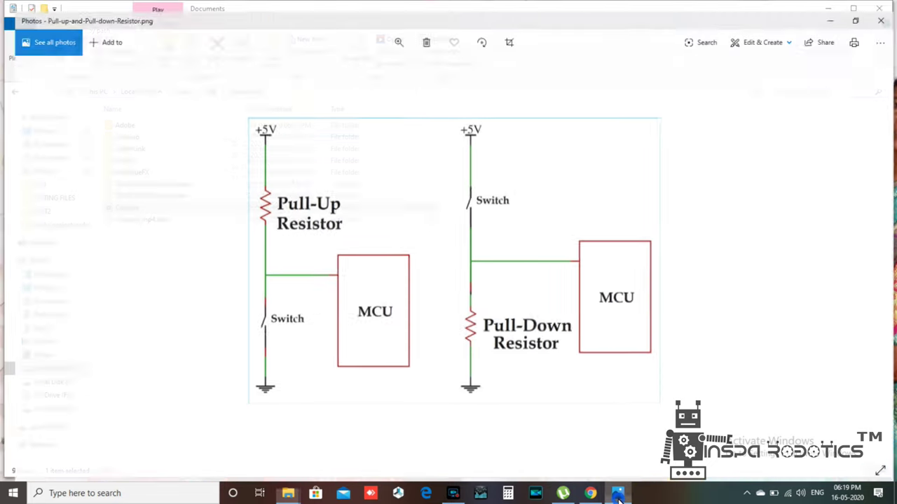
pyautogui.moveTo(590, 493)
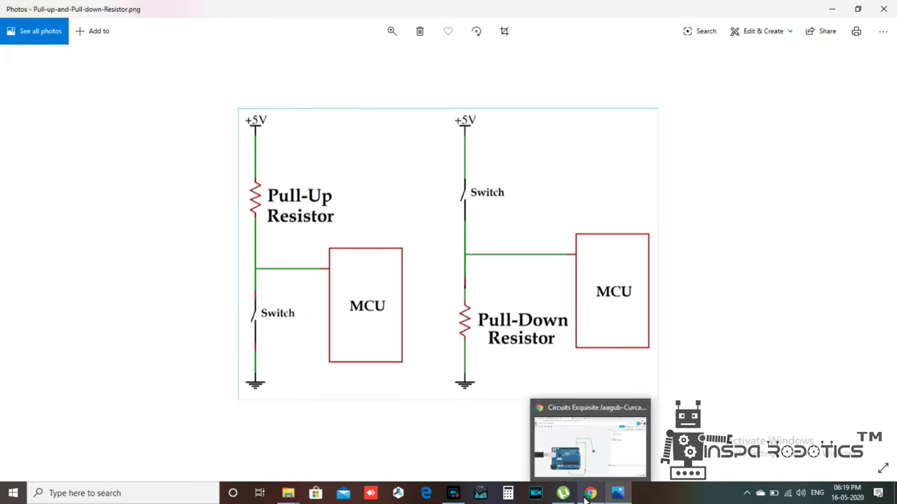
pyautogui.click(590, 493)
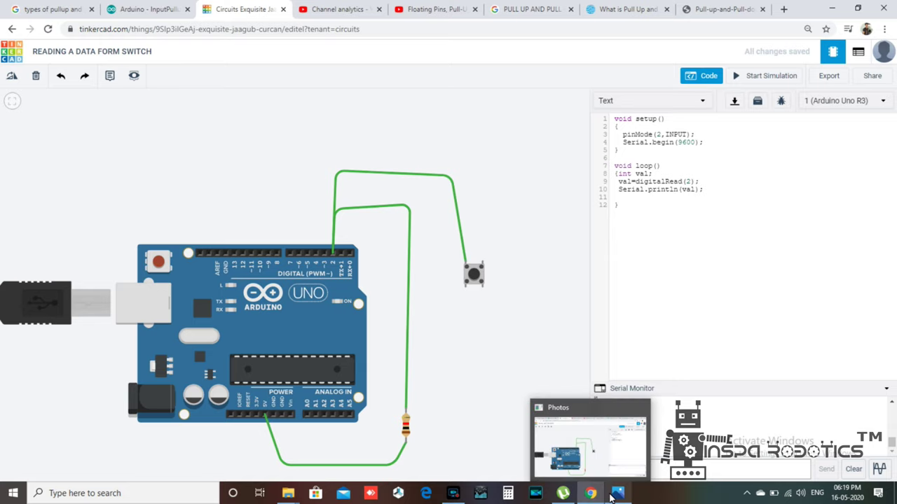
pyautogui.click(617, 493)
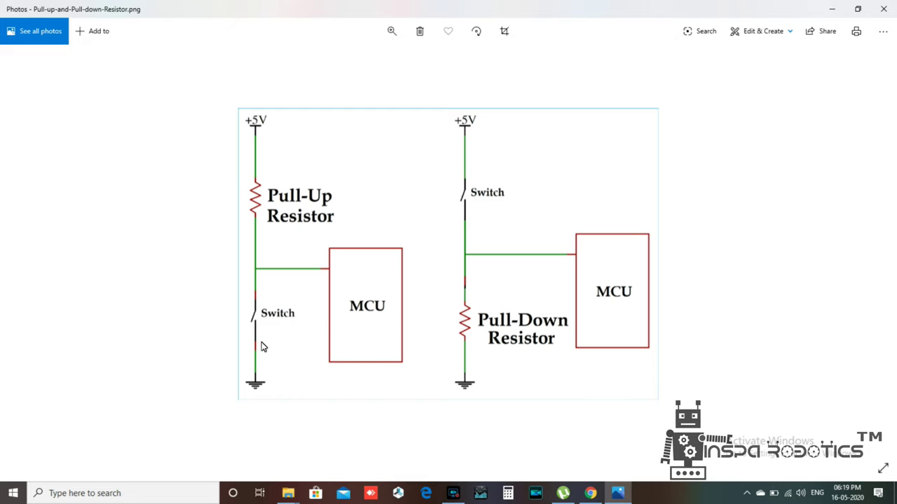
pyautogui.click(616, 493)
# Step: Route a wire from the pushbutton's other terminal below the board to the Arduino GND pin, then start simulating
pyautogui.click(482, 288)
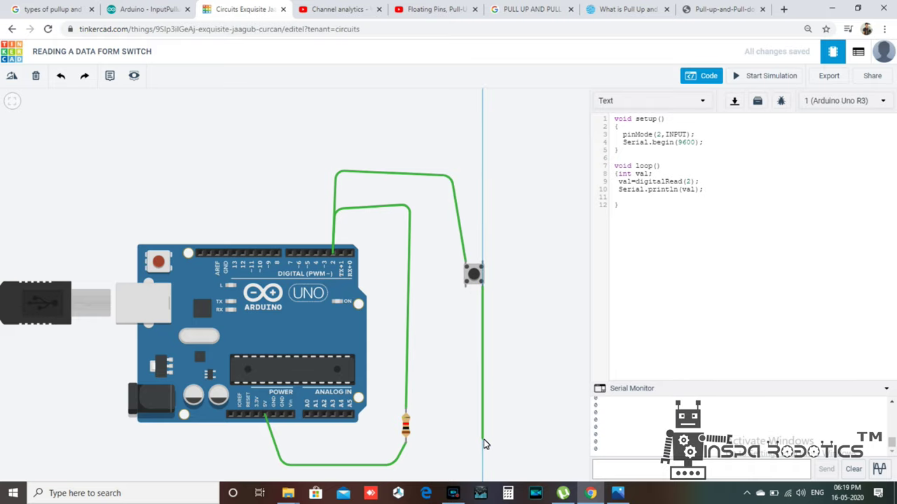
pyautogui.click(482, 461)
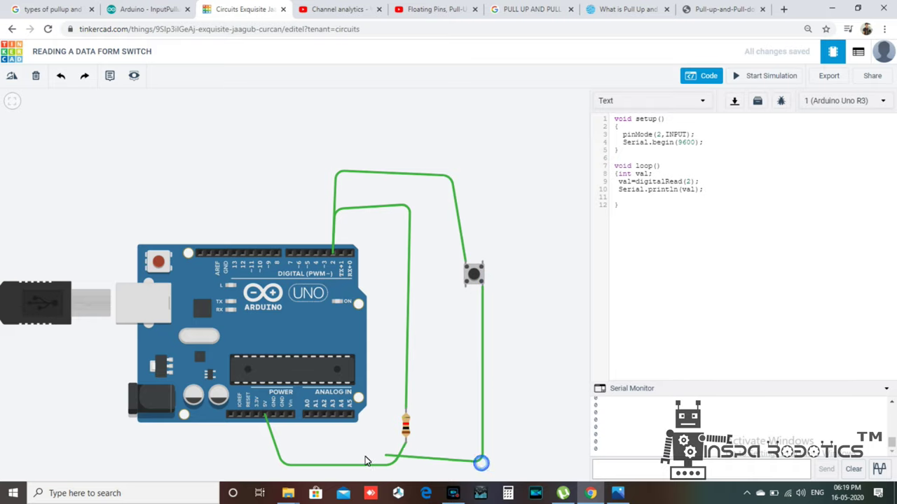
pyautogui.click(298, 454)
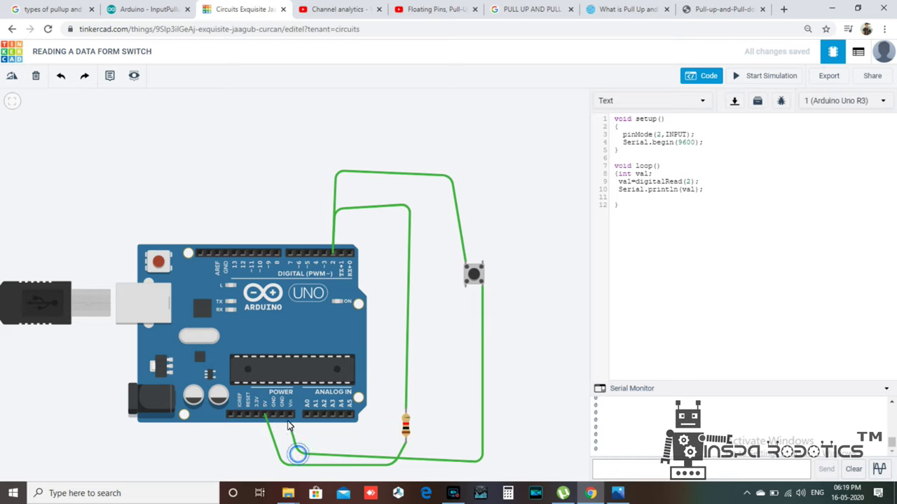
pyautogui.click(282, 416)
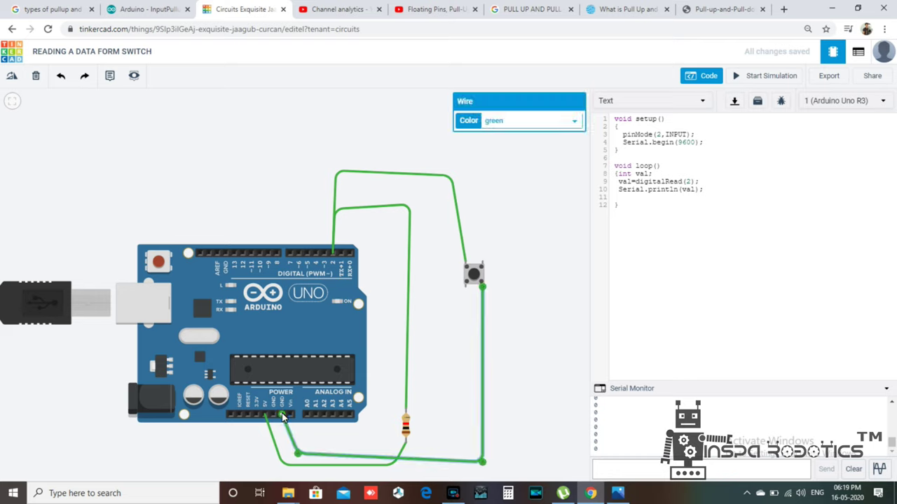
pyautogui.click(564, 250)
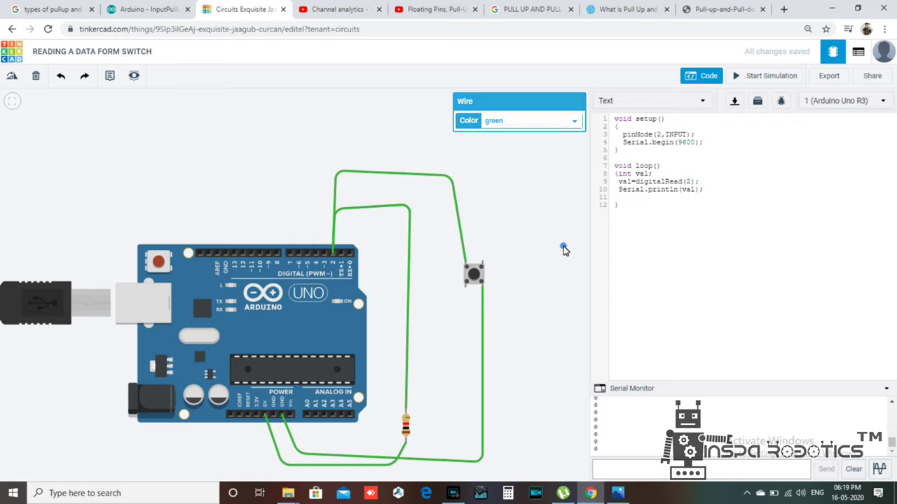
pyautogui.click(768, 76)
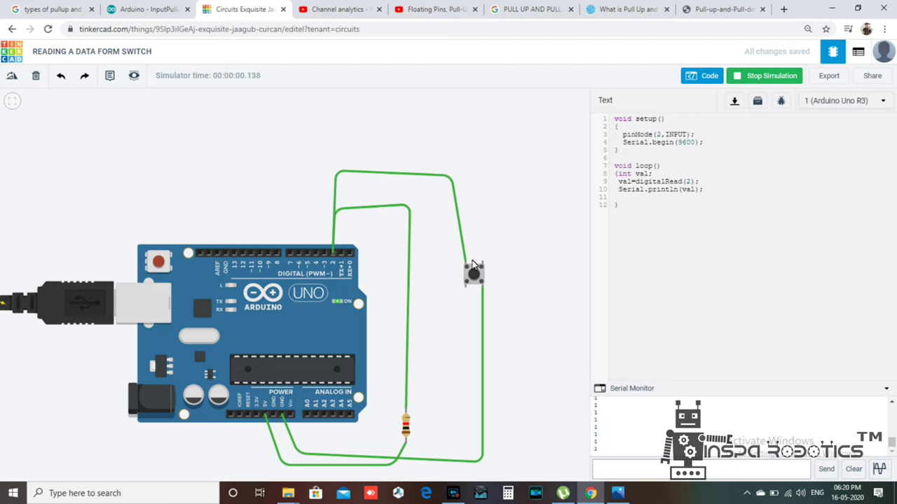
# Step: Press and release the pushbutton several times, checking for 0 when pressed and 1 when released, then stop
pyautogui.click(476, 277)
pyautogui.click(476, 277)
pyautogui.click(476, 277)
pyautogui.click(474, 278)
pyautogui.click(475, 279)
pyautogui.click(776, 79)
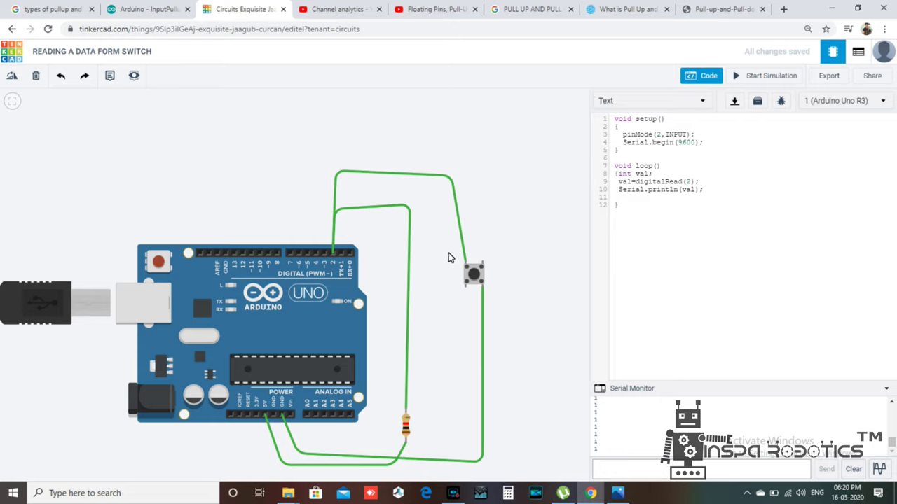
# Step: Delete the pin 2-to-resistor wire, wire the resistor's top lead to the pushbutton's lower-left leg, and simulate
pyautogui.click(406, 379)
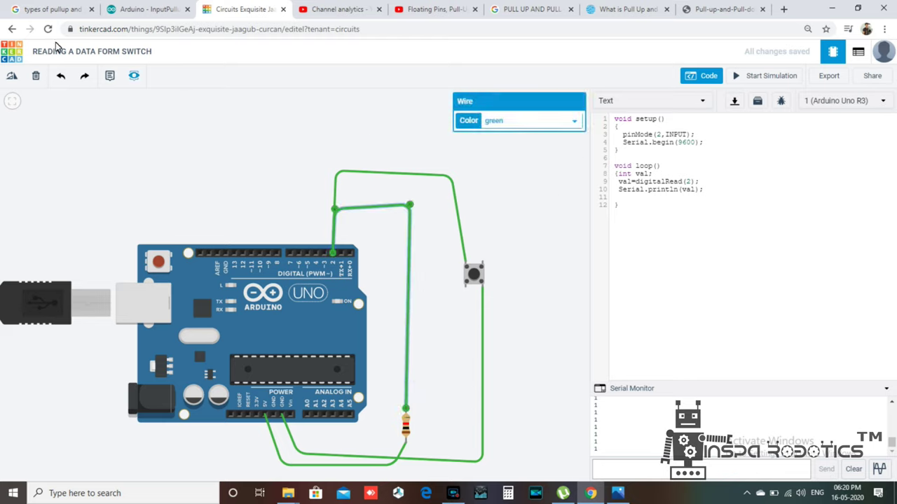
pyautogui.click(37, 76)
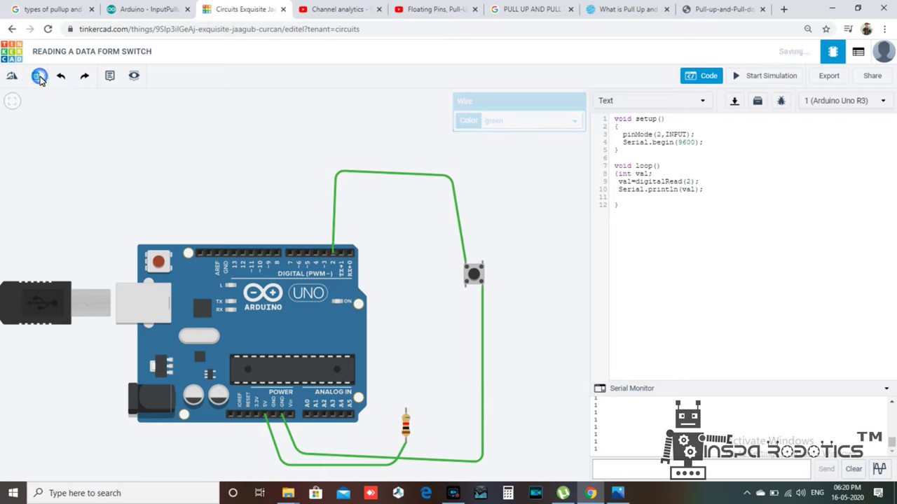
pyautogui.click(405, 409)
pyautogui.click(400, 309)
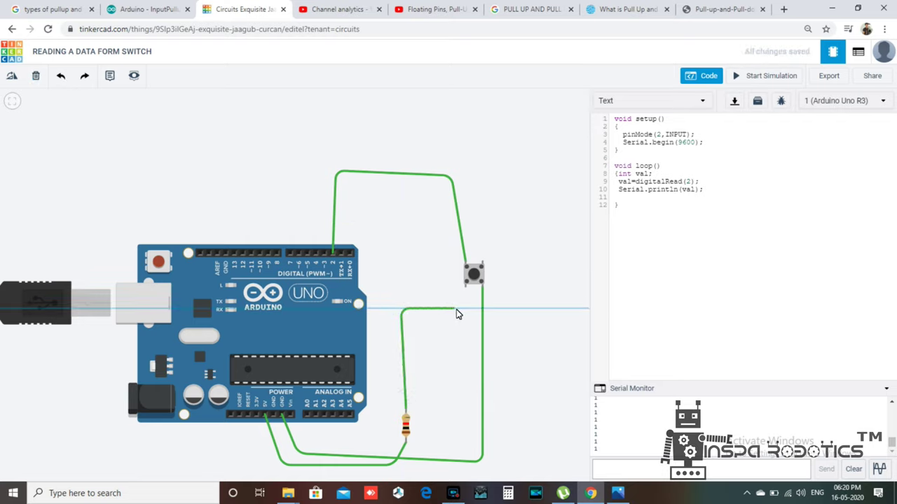
pyautogui.click(461, 308)
pyautogui.click(465, 287)
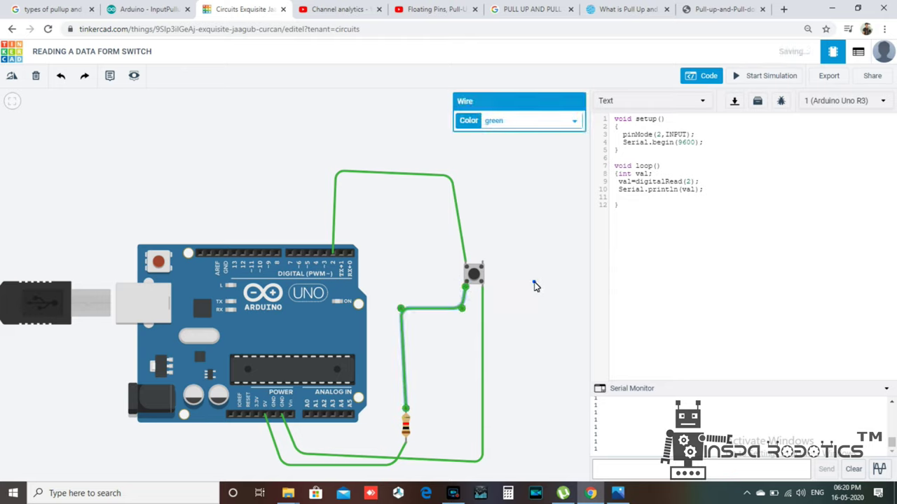
pyautogui.click(534, 284)
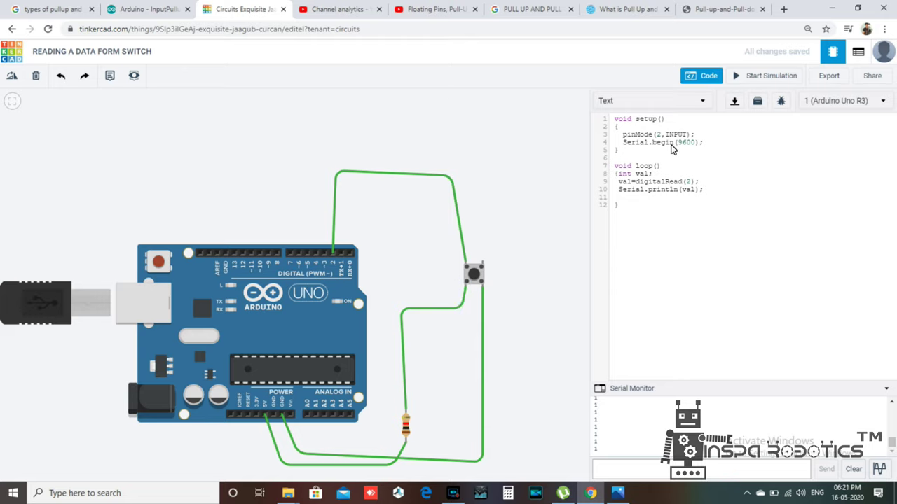
pyautogui.click(771, 81)
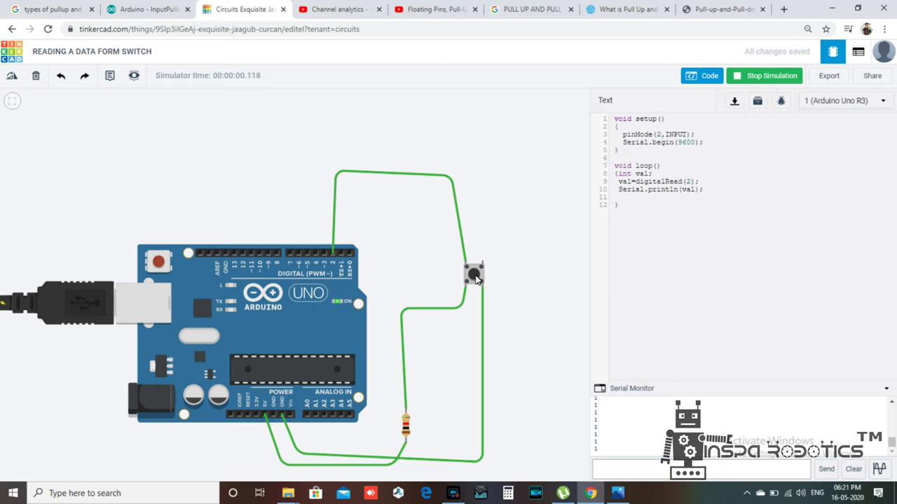
# Step: Press and release the pushbutton while the Serial Monitor alternates between 1s and 0s, then stop
pyautogui.click(474, 277)
pyautogui.click(475, 278)
pyautogui.click(475, 277)
pyautogui.click(774, 77)
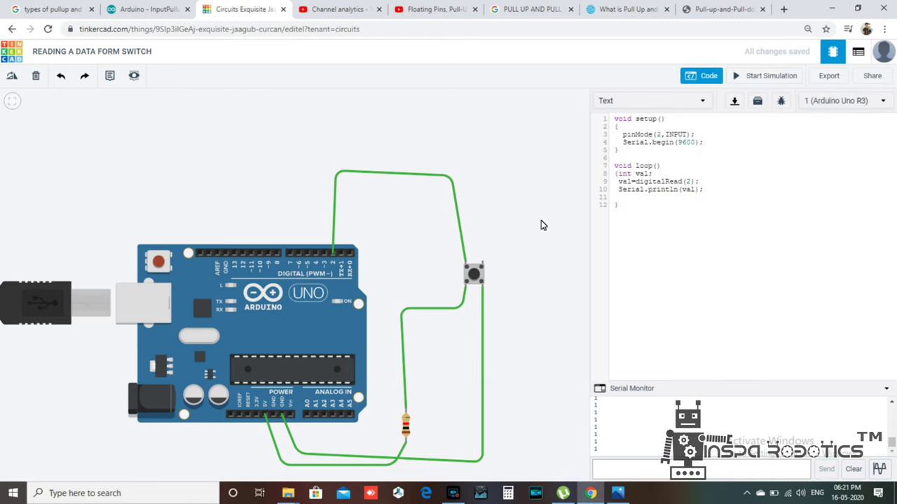
# Step: Delete the resistor-to-pushbutton wire and the remaining wire to the pushbutton
pyautogui.scroll(-1, 525, 204)
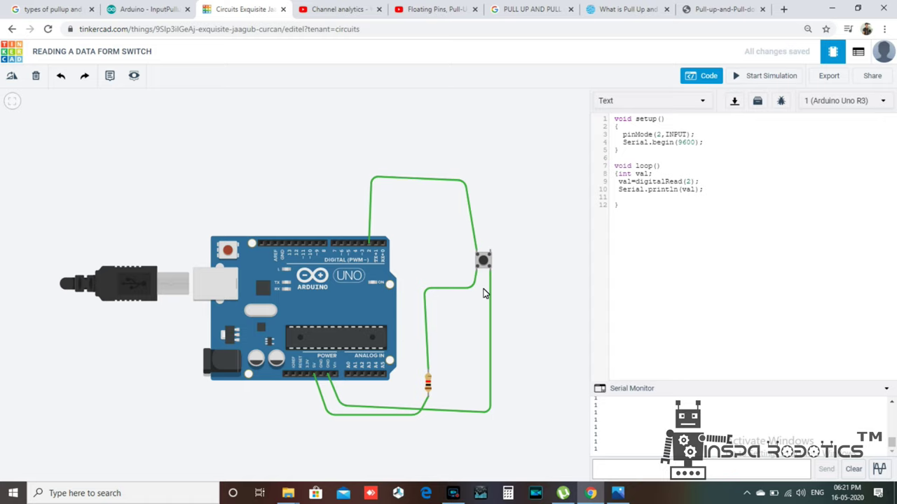
pyautogui.scroll(1, 482, 295)
pyautogui.scroll(1, 480, 296)
pyautogui.scroll(-1, 481, 295)
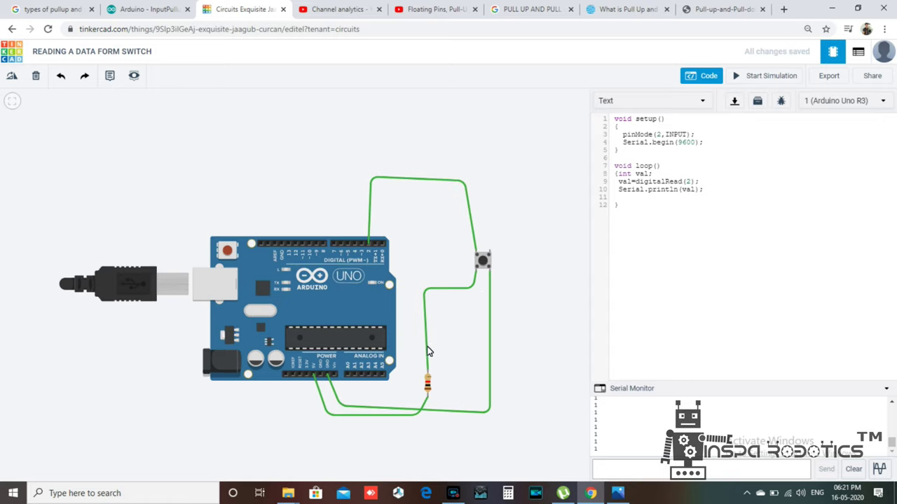
pyautogui.click(427, 357)
pyautogui.press('Delete')
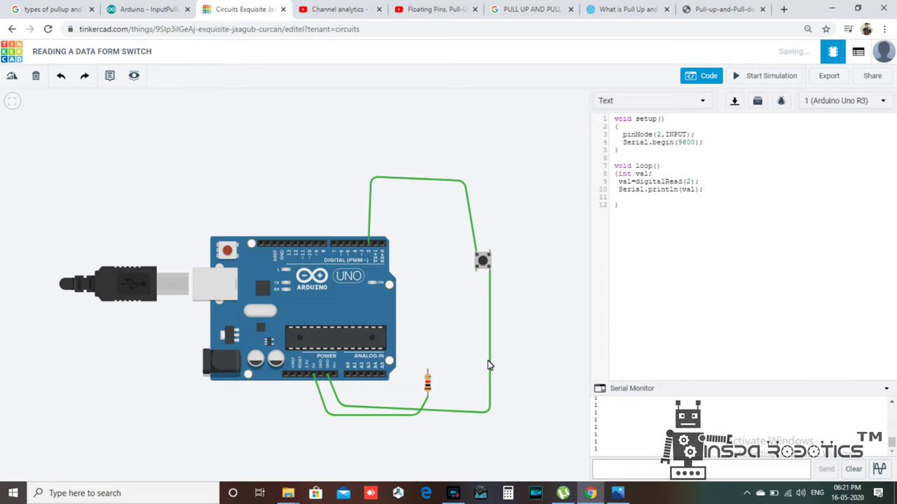
pyautogui.click(489, 371)
pyautogui.press('Delete')
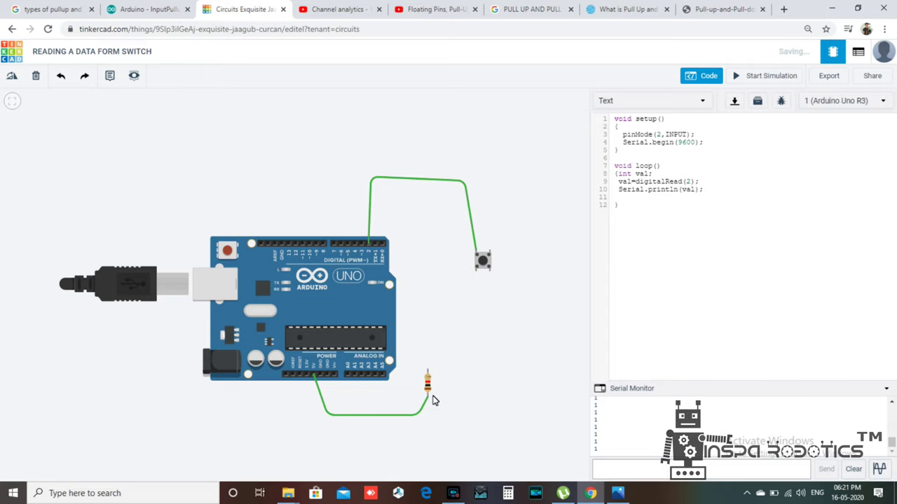
# Step: Cancel a stray wire and delete the resistor from the circuit
pyautogui.click(427, 395)
pyautogui.click(421, 411)
pyautogui.click(420, 413)
pyautogui.press('Escape')
pyautogui.click(40, 76)
pyautogui.click(426, 382)
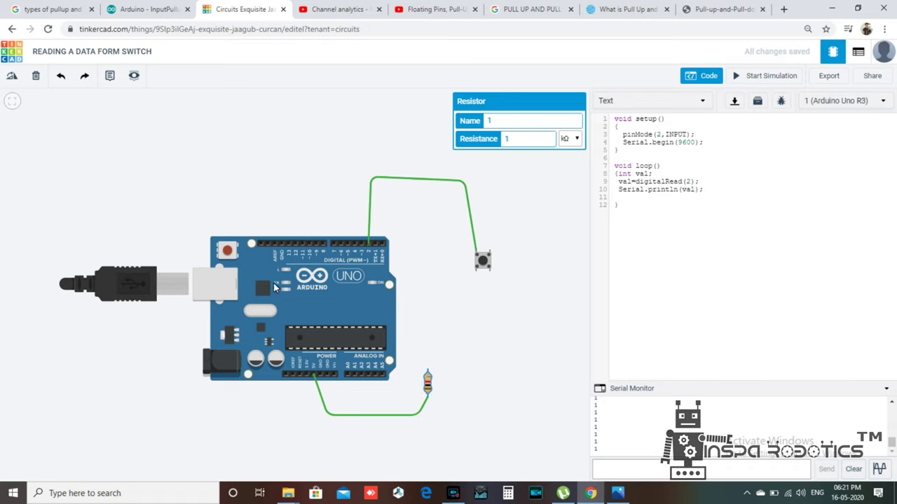
pyautogui.click(35, 76)
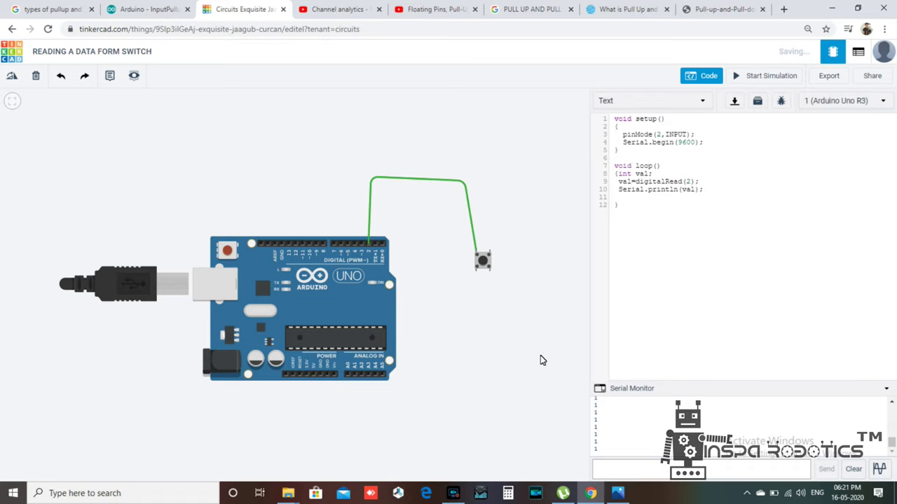
# Step: Wire the pushbutton's lower leg directly to the Arduino GND pin
pyautogui.click(489, 272)
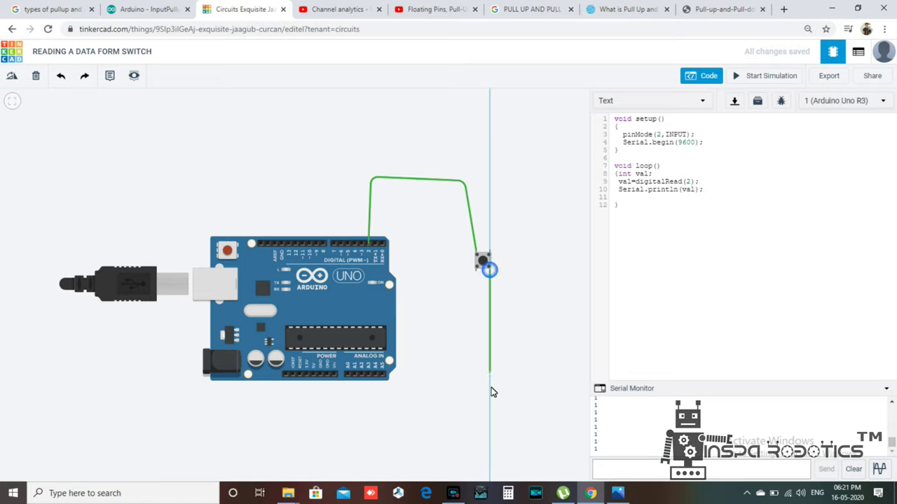
pyautogui.click(490, 422)
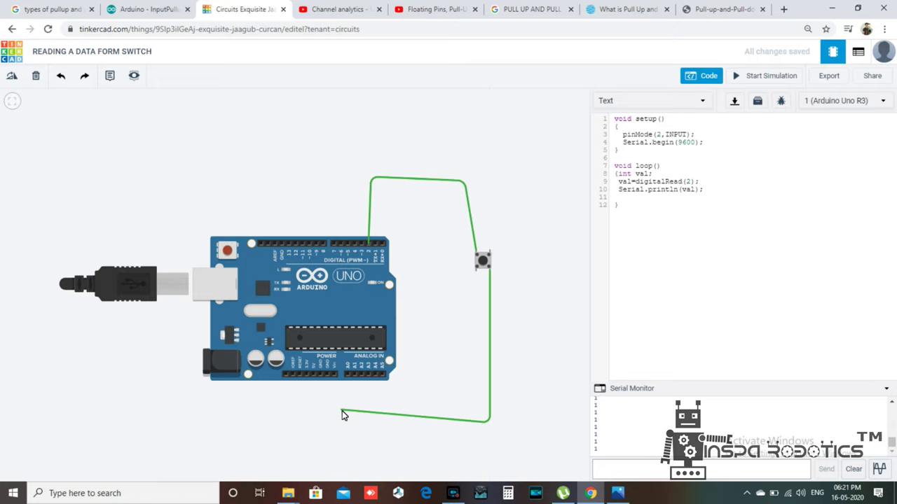
pyautogui.click(323, 414)
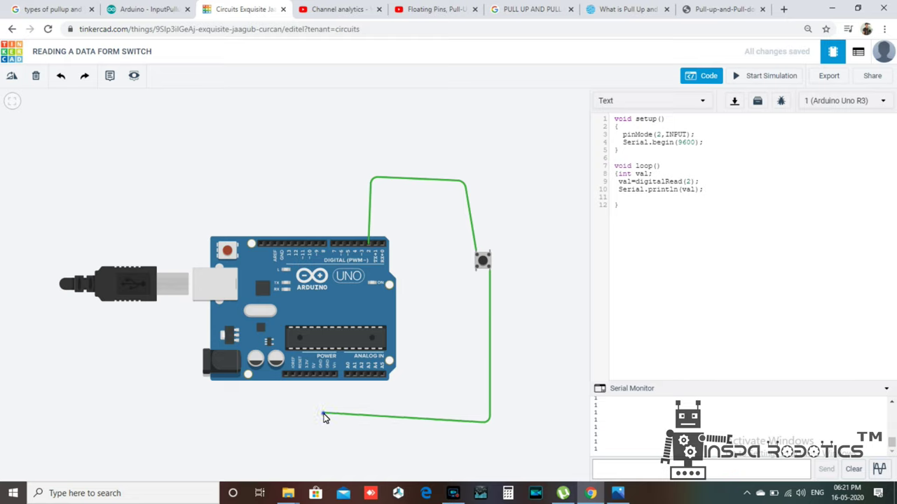
pyautogui.click(326, 379)
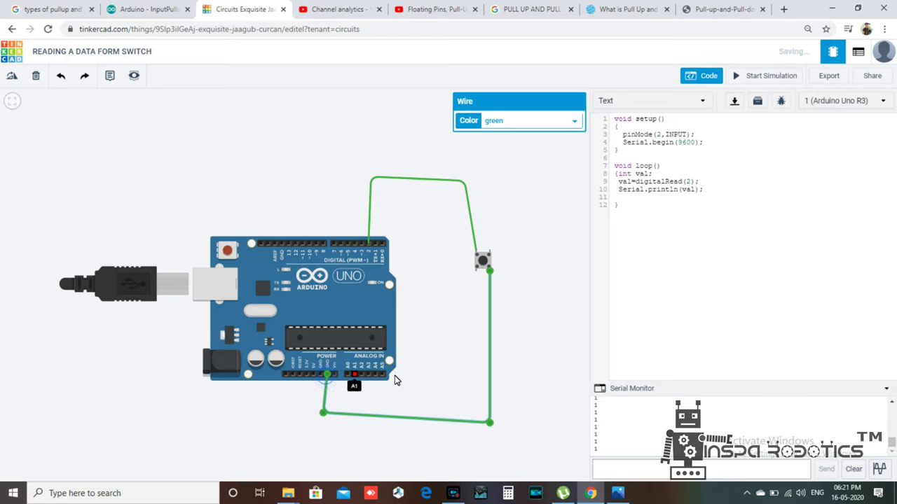
pyautogui.click(417, 368)
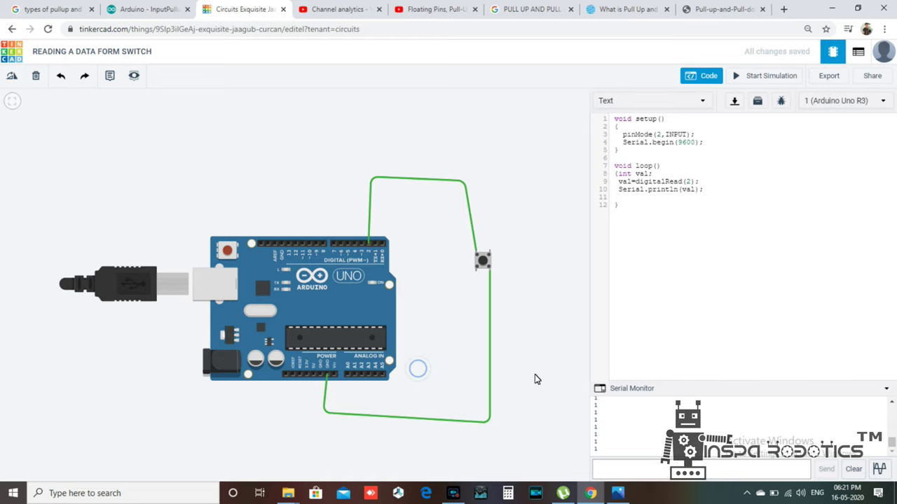
pyautogui.click(684, 136)
# Step: Correct pinMode(2, INPUT) to INPUT_PULLUP in setup and run the simulation
pyautogui.press('BackSpace')
pyautogui.press('BackSpace')
pyautogui.write('LL')
pyautogui.click(778, 80)
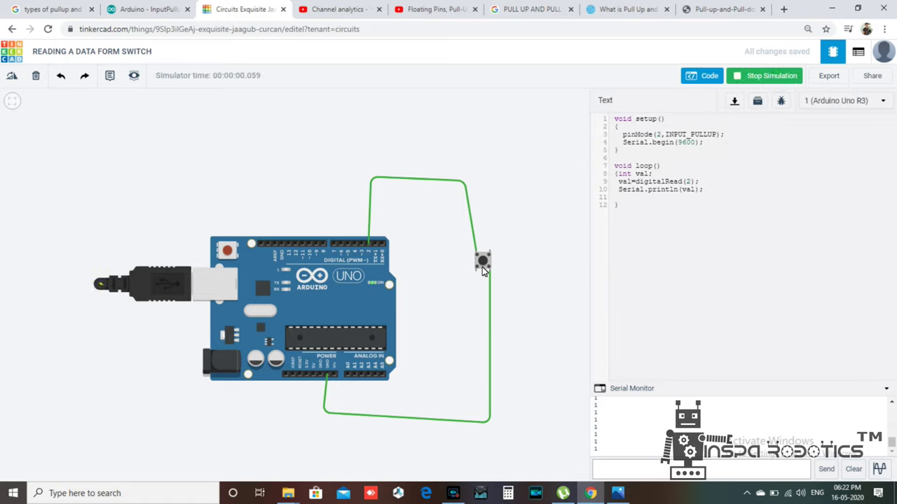
# Step: Press and release the resistor-free pushbutton, confirming 0s then 1s in the Serial Monitor, and stop the simulation
pyautogui.click(483, 262)
pyautogui.click(482, 263)
pyautogui.click(483, 261)
pyautogui.click(756, 76)
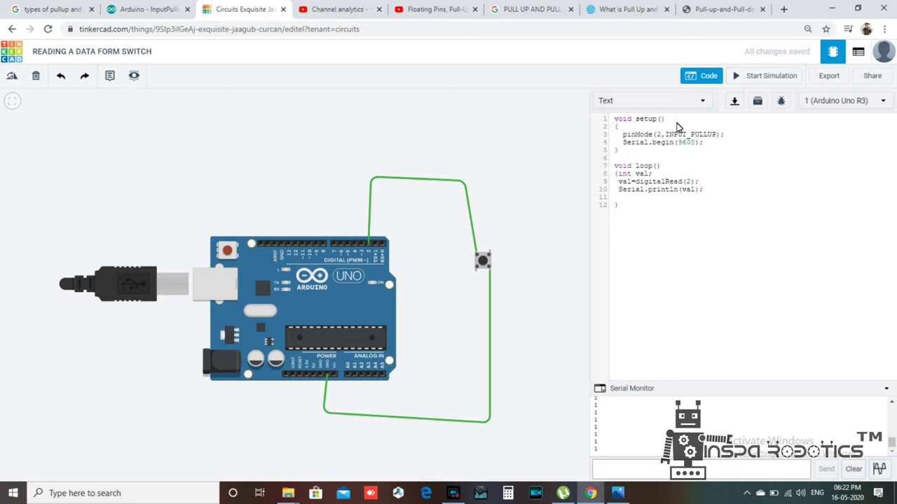